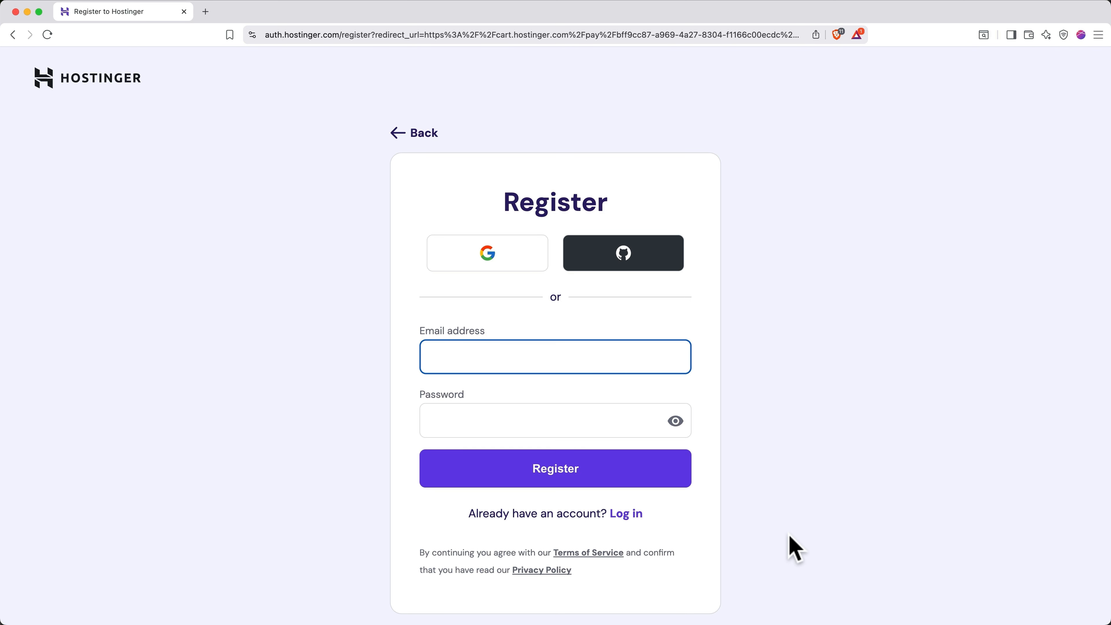
Step: Submit the Hostinger registration and answer onboarding with 'Myself or my business' and 'Create a website'
{"action": "left_click", "coordinate": [490, 461]}
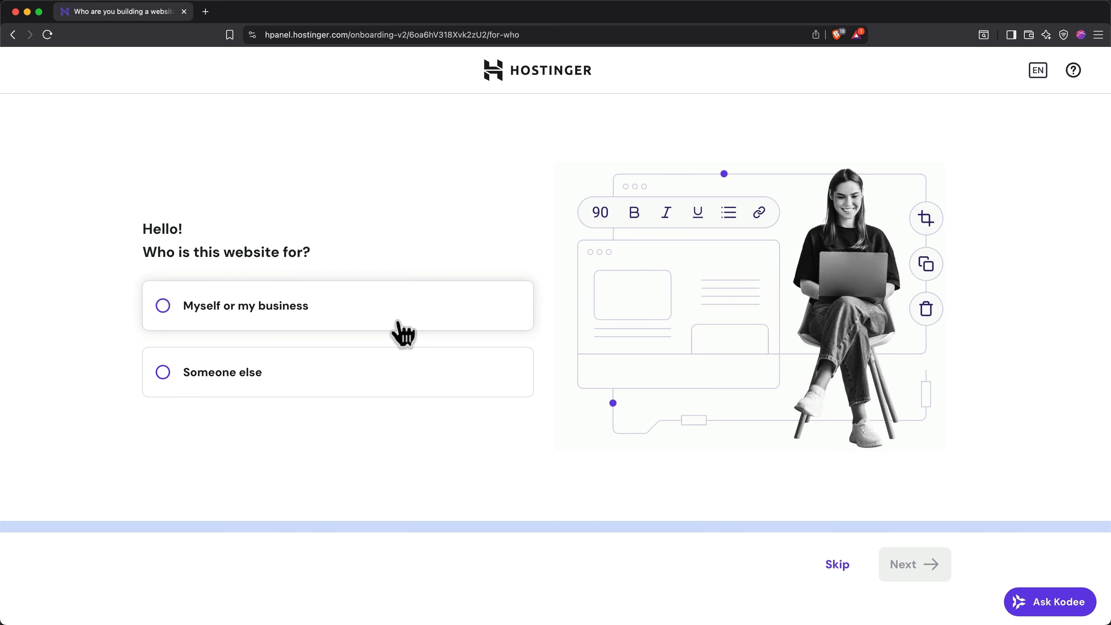
{"action": "left_click", "coordinate": [398, 321]}
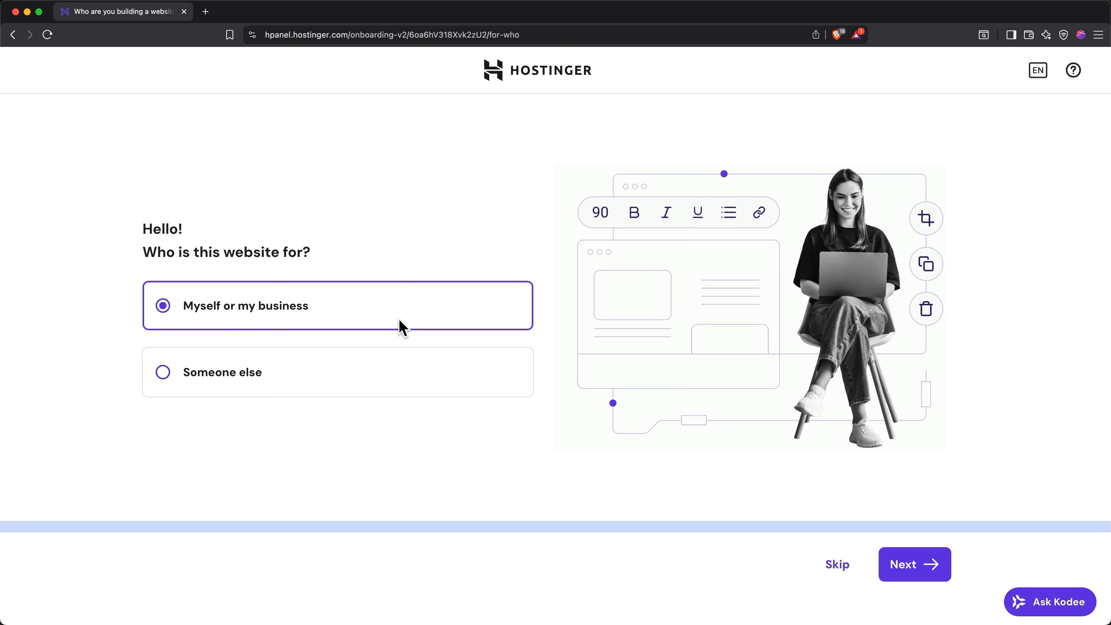
{"action": "left_click", "coordinate": [901, 565]}
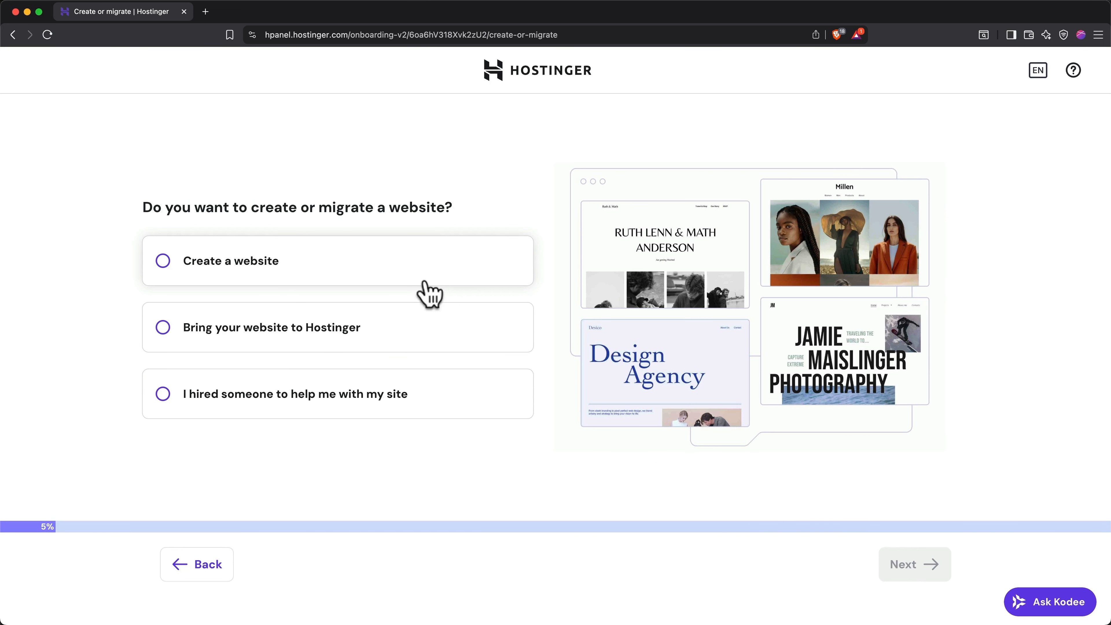
{"action": "left_click", "coordinate": [422, 276]}
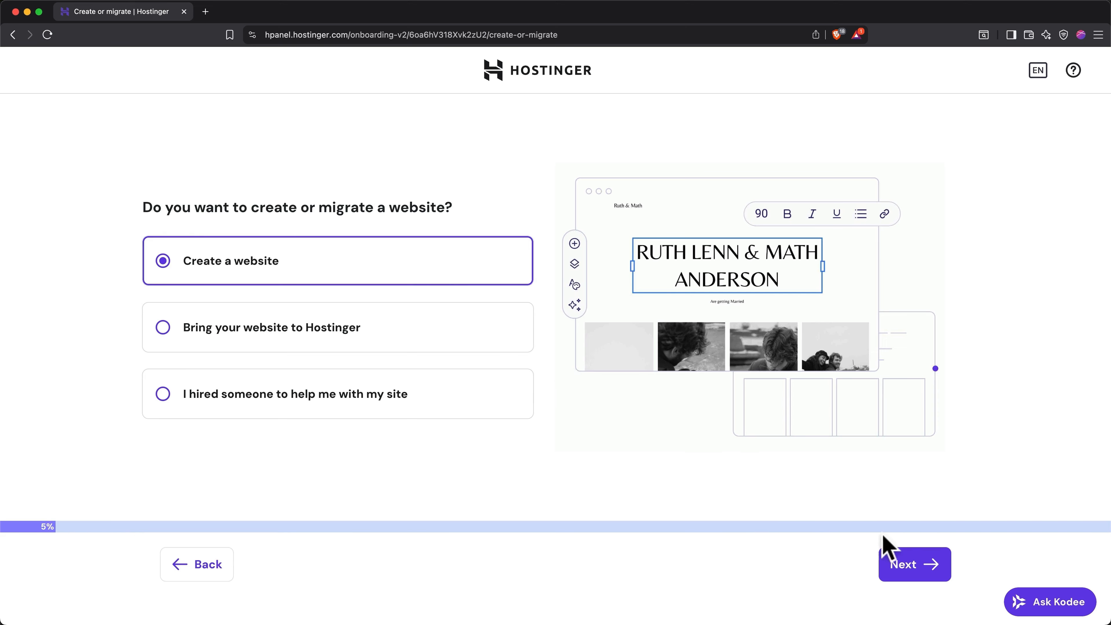
{"action": "left_click", "coordinate": [902, 567]}
Step: Choose WordPress, set the admin login password, and start from a blank site
{"action": "left_click", "coordinate": [461, 387]}
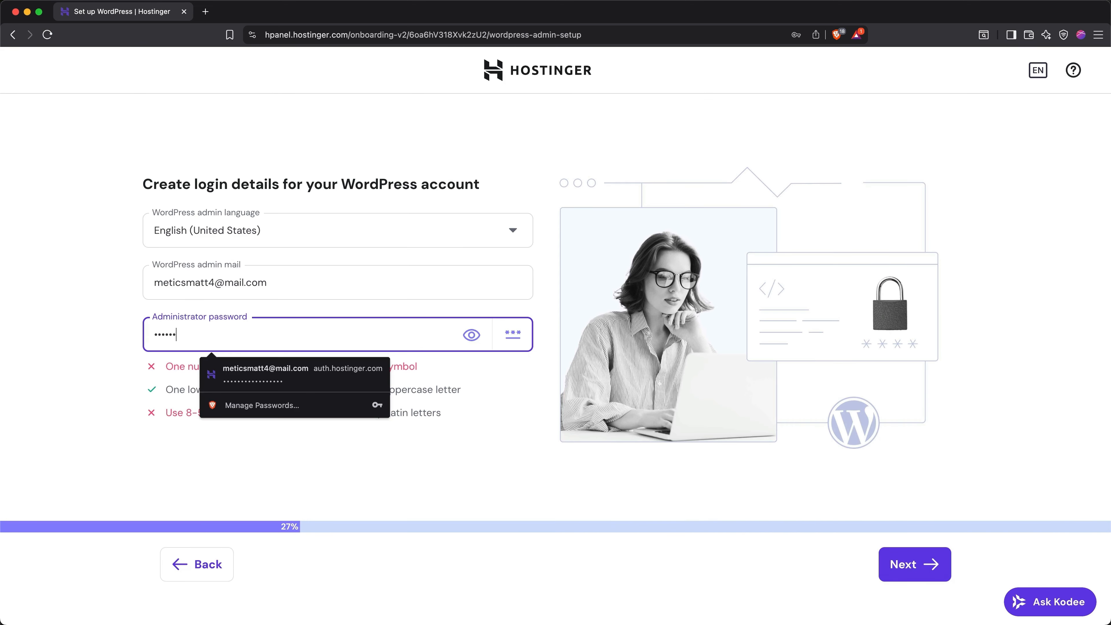
{"action": "type", "text": "•••••••••"}
{"action": "type", "text": "•••"}
{"action": "left_click", "coordinate": [498, 481]}
{"action": "left_click", "coordinate": [884, 564]}
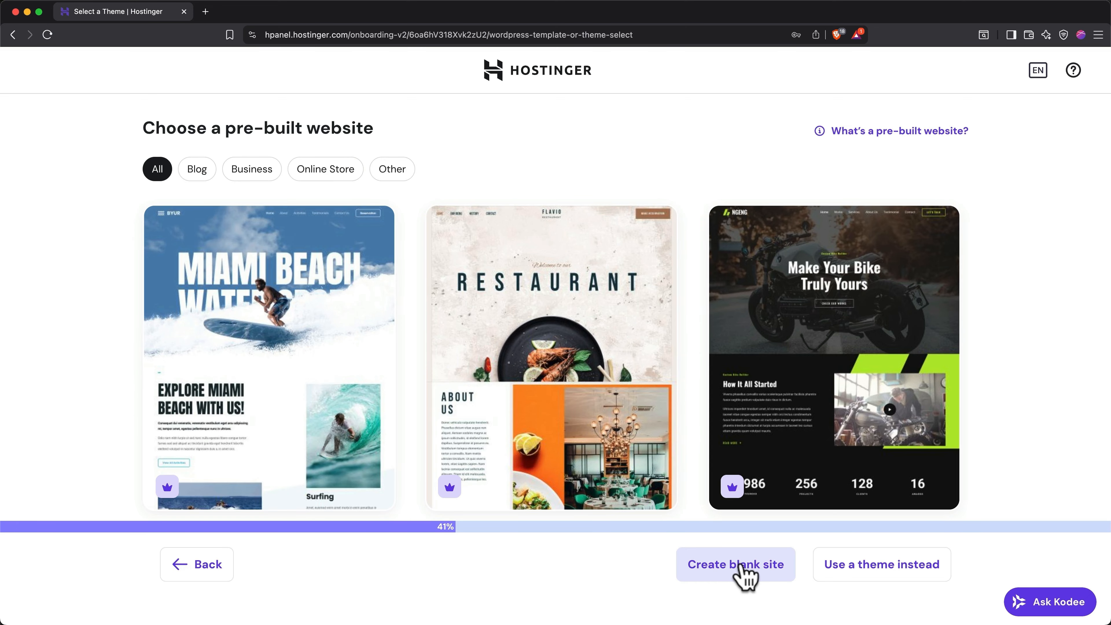
{"action": "left_click", "coordinate": [741, 565]}
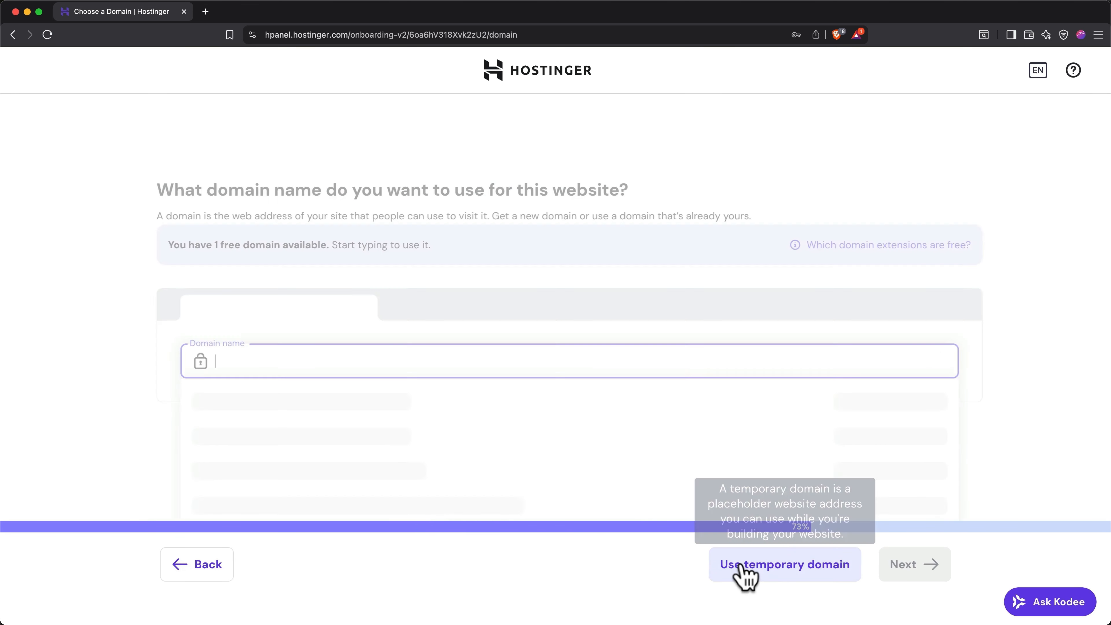
Step: Use mattsaiwpsite.com as the domain and host the site in United States, Massachusetts
{"action": "type", "text": "mattsaiwpsite.com"}
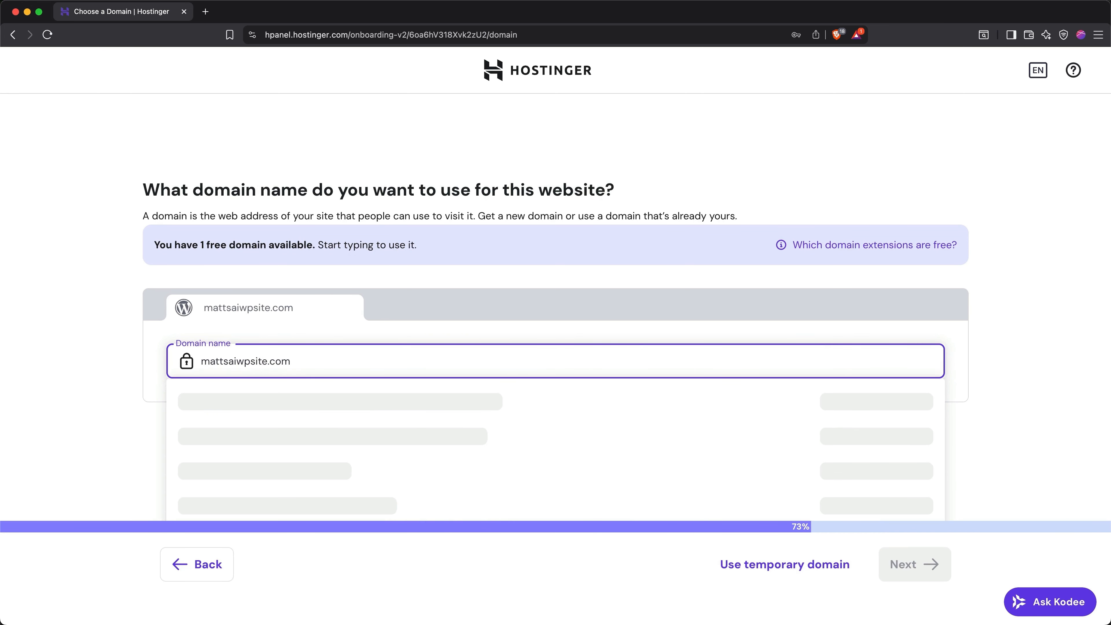
{"action": "left_click", "coordinate": [600, 403]}
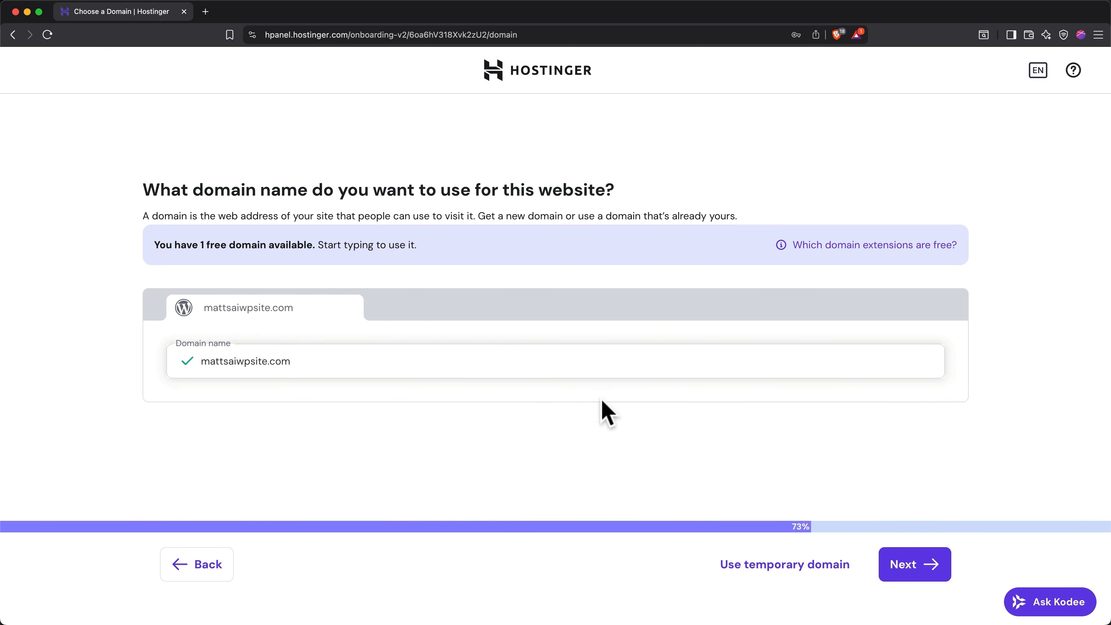
{"action": "left_click", "coordinate": [911, 567]}
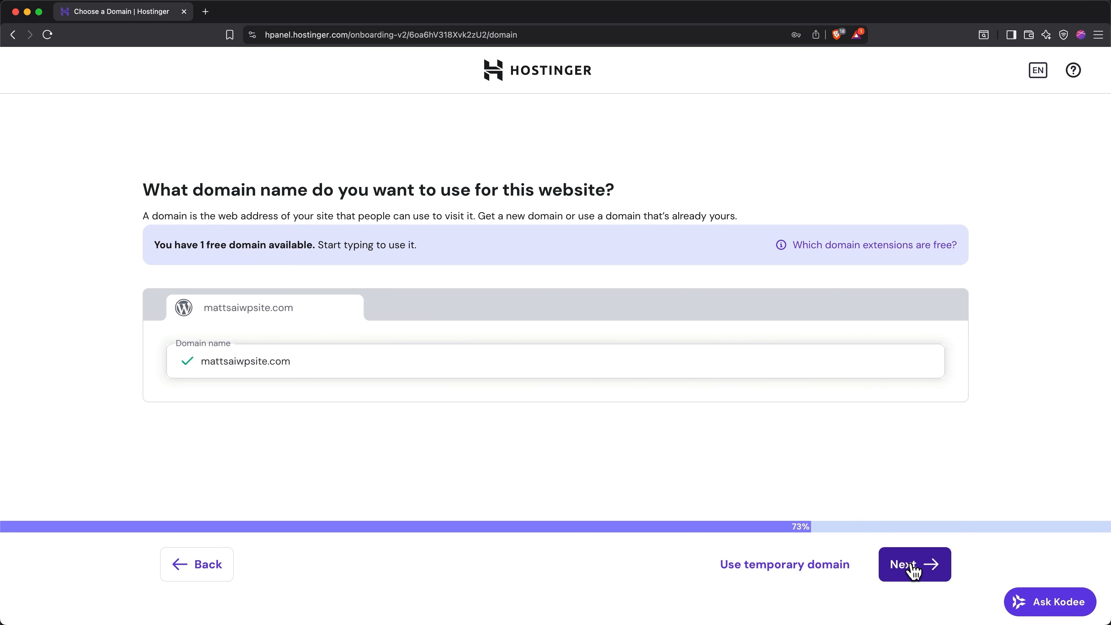
{"action": "left_click", "coordinate": [448, 433]}
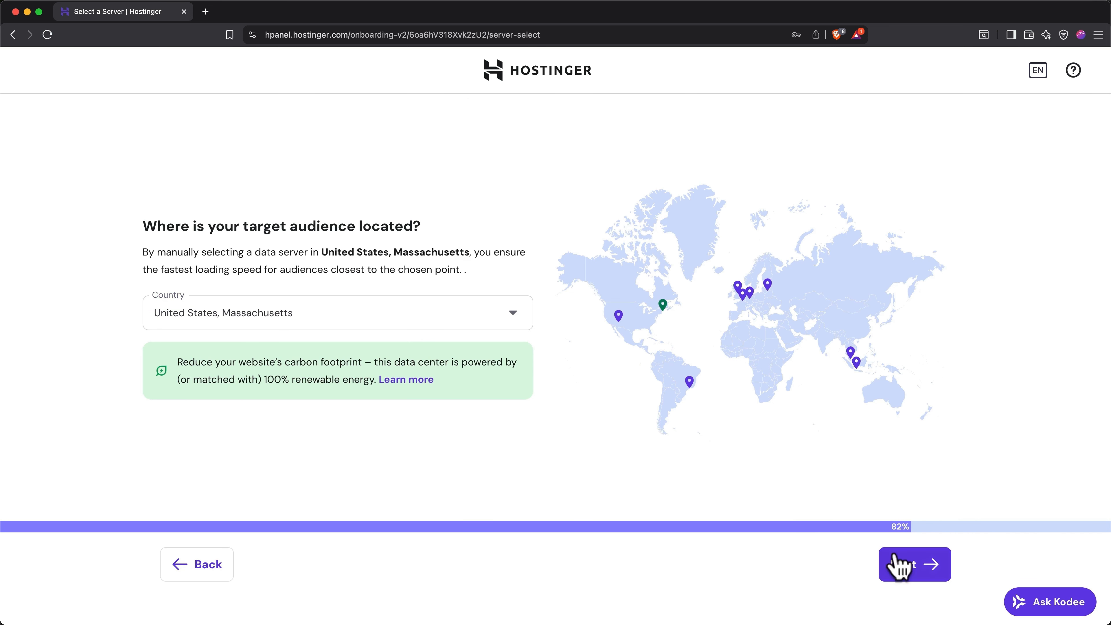
{"action": "left_click", "coordinate": [912, 565]}
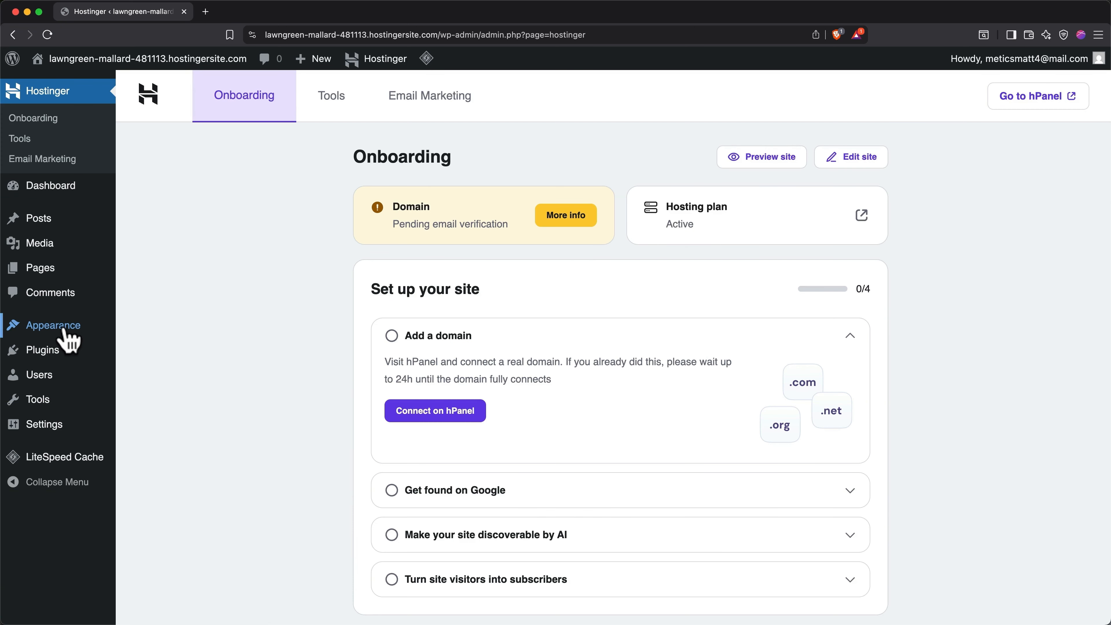
Step: Search for 'astra', install and activate the Astra theme, then close its welcome panel and notice
{"action": "mouse_move", "coordinate": [65, 330]}
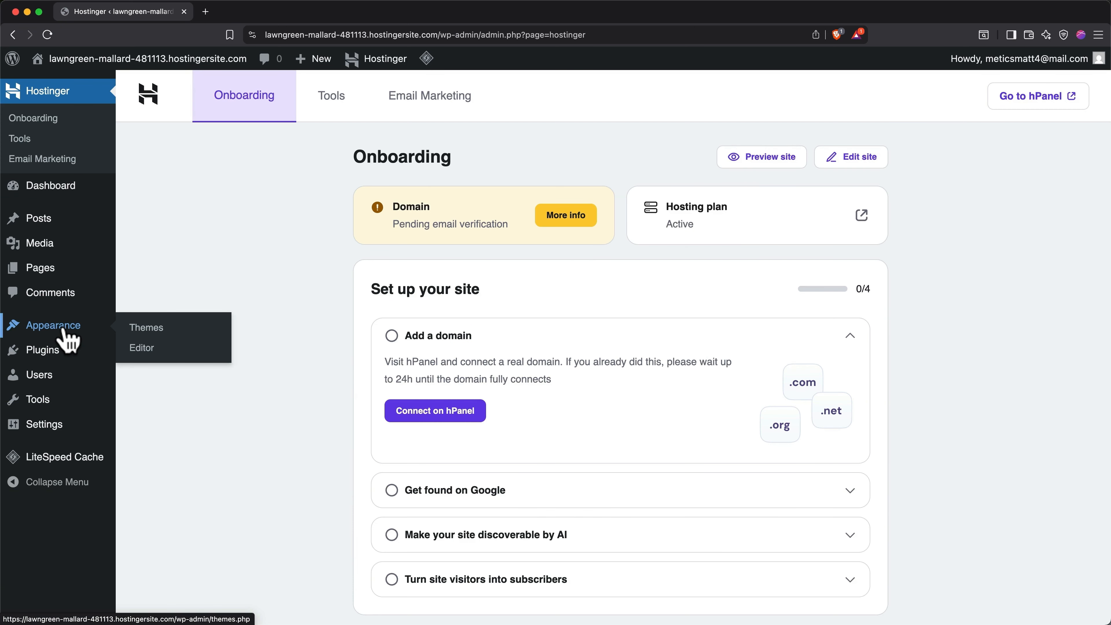
{"action": "left_click", "coordinate": [142, 328]}
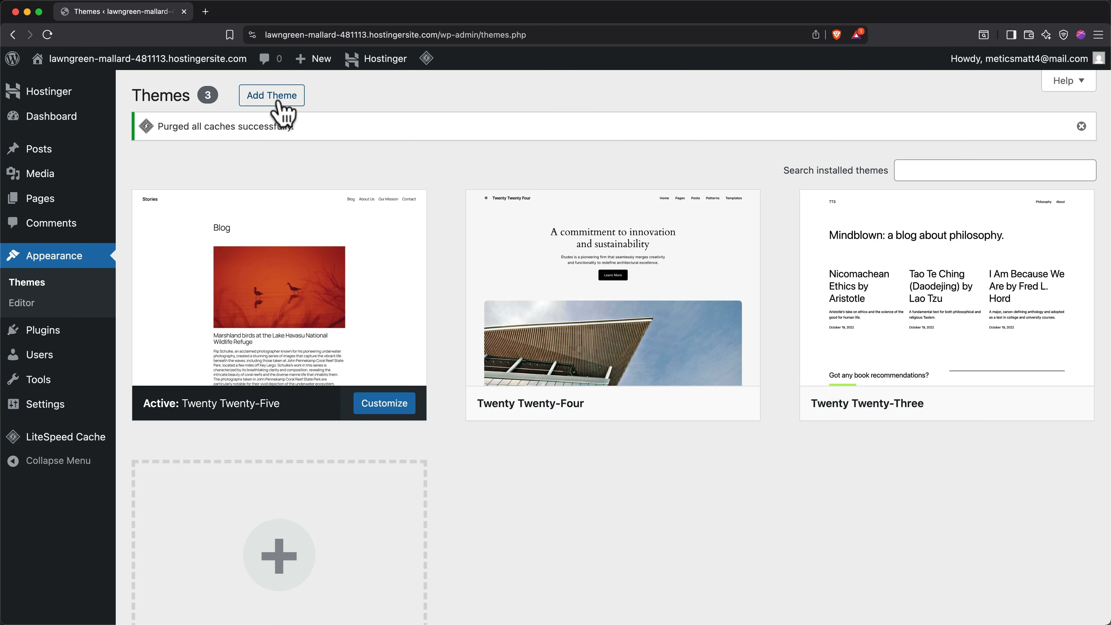
{"action": "left_click", "coordinate": [277, 101]}
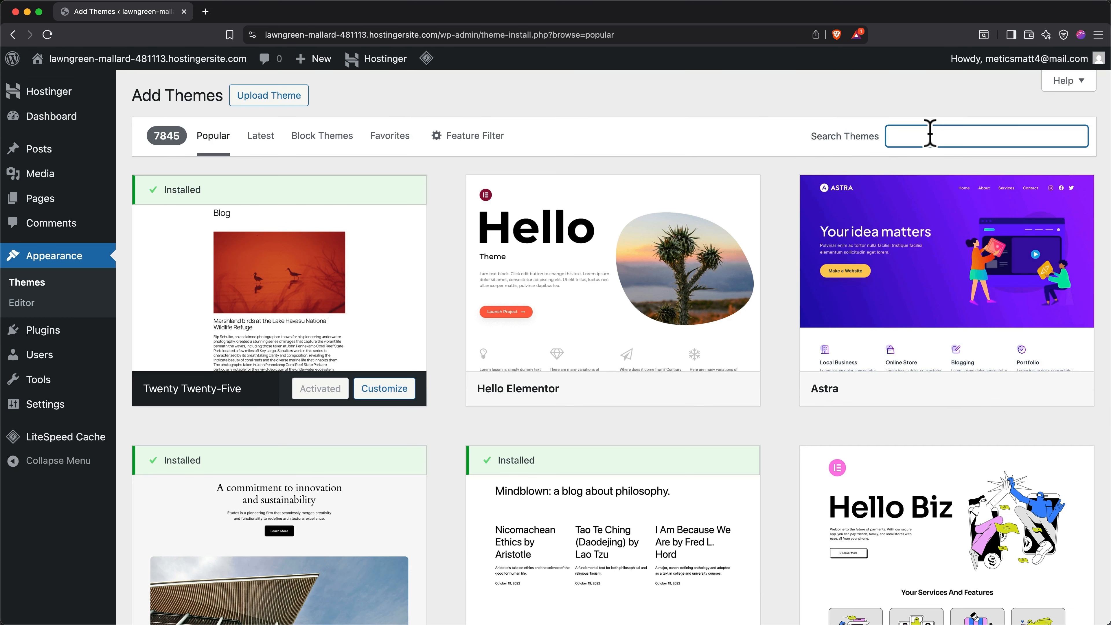
{"action": "left_click", "coordinate": [930, 136]}
{"action": "type", "text": "astra"}
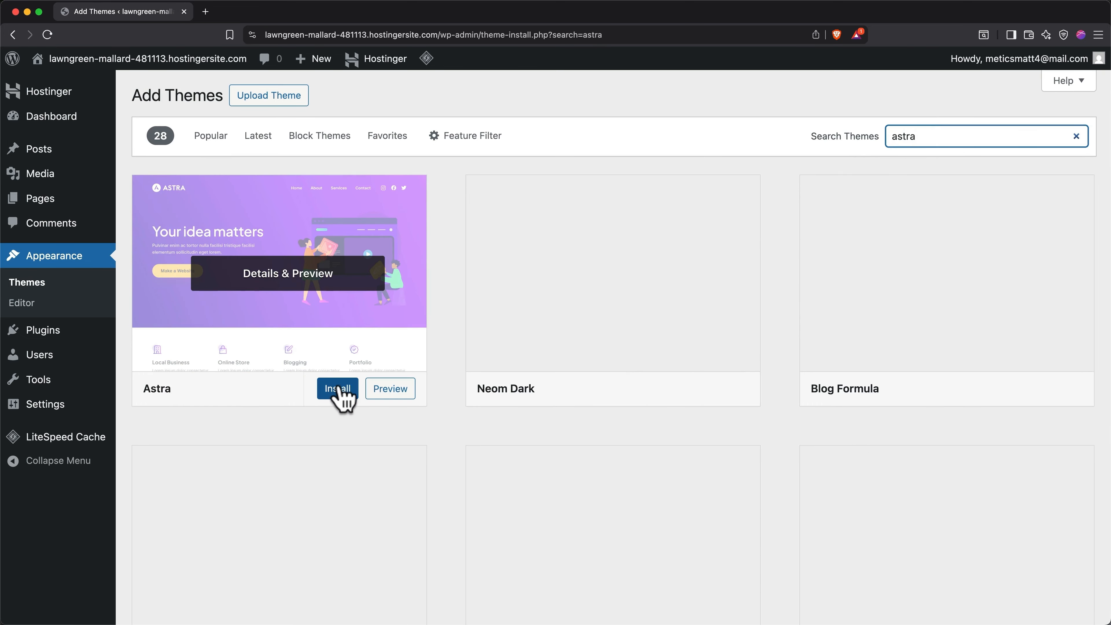
{"action": "left_click", "coordinate": [340, 390]}
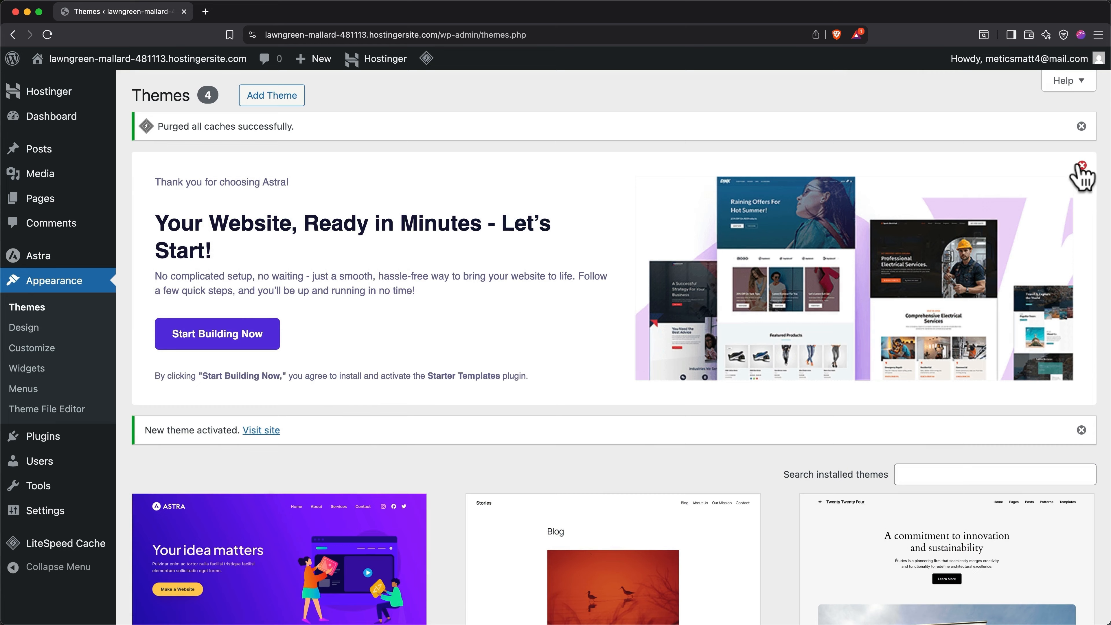
{"action": "left_click", "coordinate": [1081, 165]}
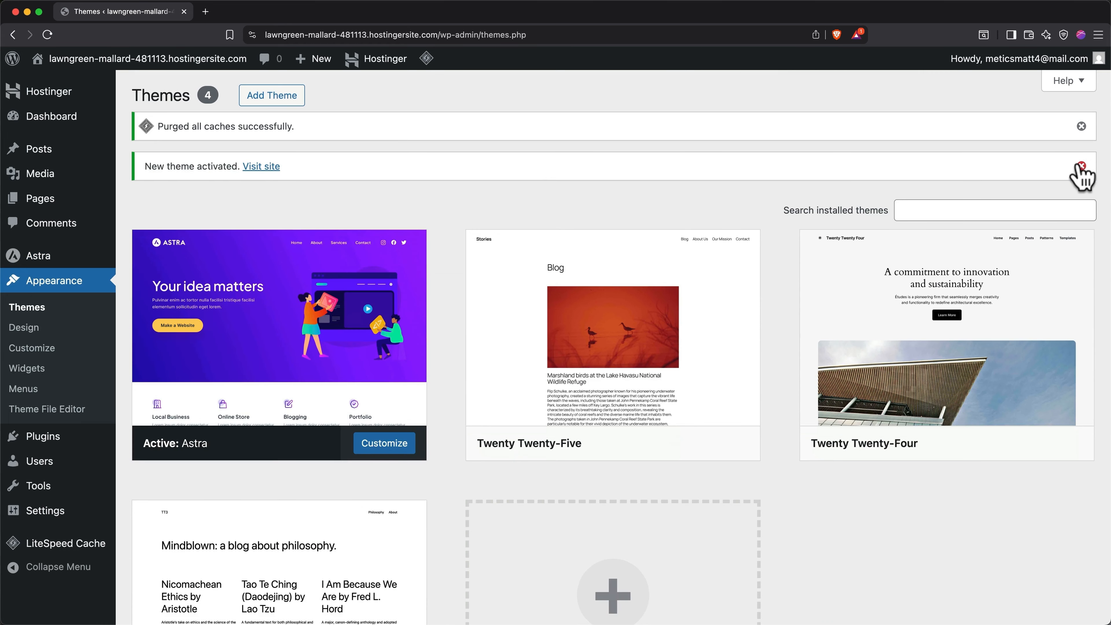
{"action": "left_click", "coordinate": [1082, 127]}
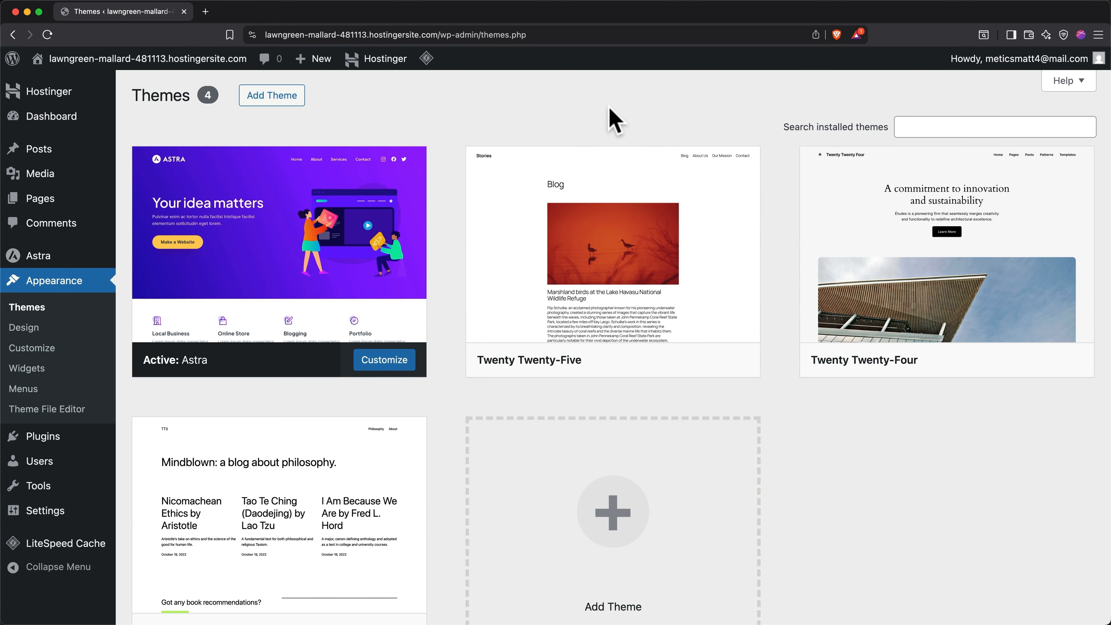
Step: Bulk-deactivate all four installed plugins
{"action": "left_click", "coordinate": [43, 437]}
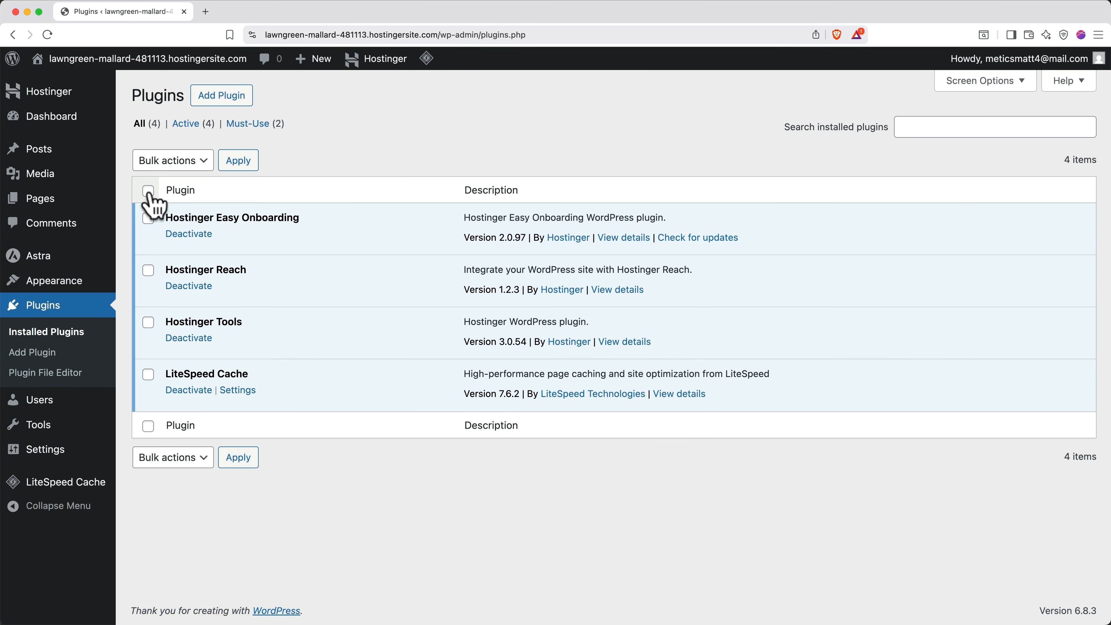
{"action": "left_click", "coordinate": [148, 191]}
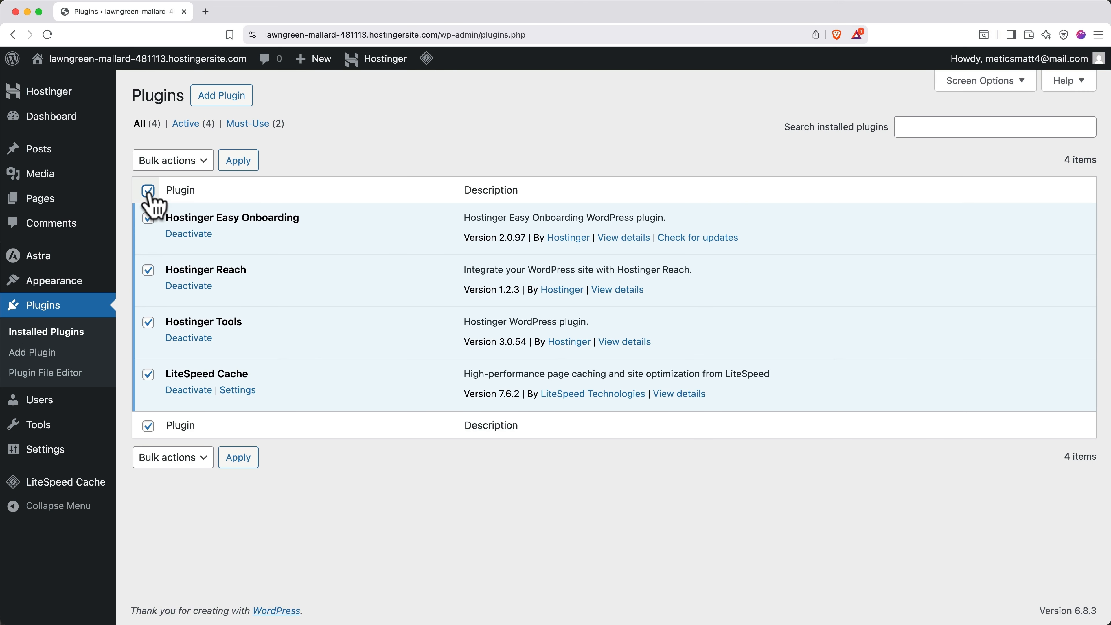
{"action": "left_click", "coordinate": [175, 166]}
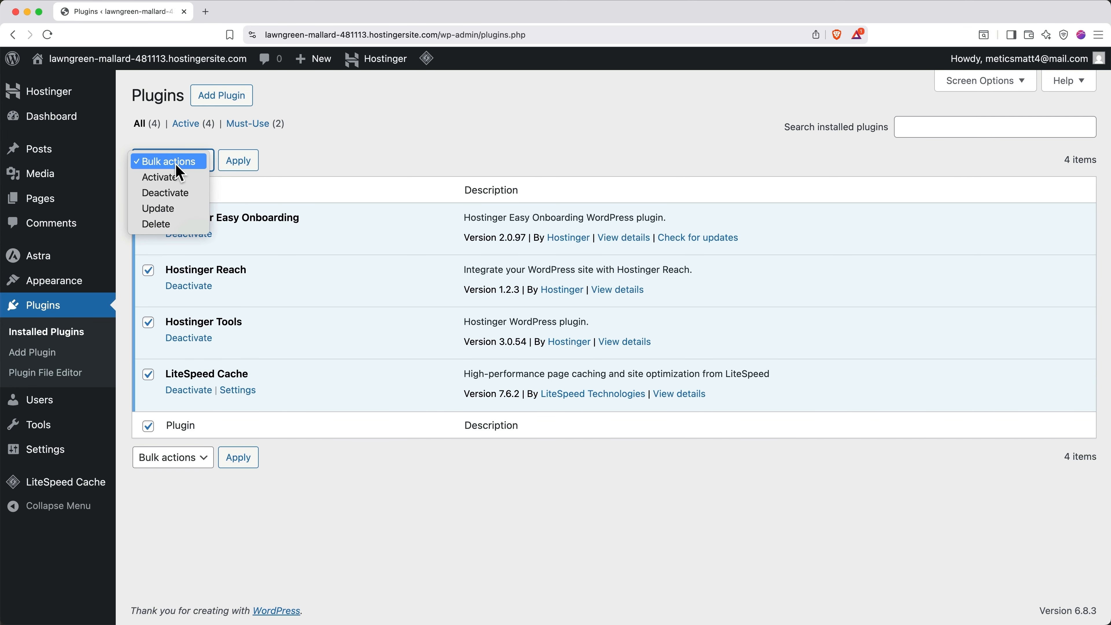
{"action": "left_click", "coordinate": [186, 197]}
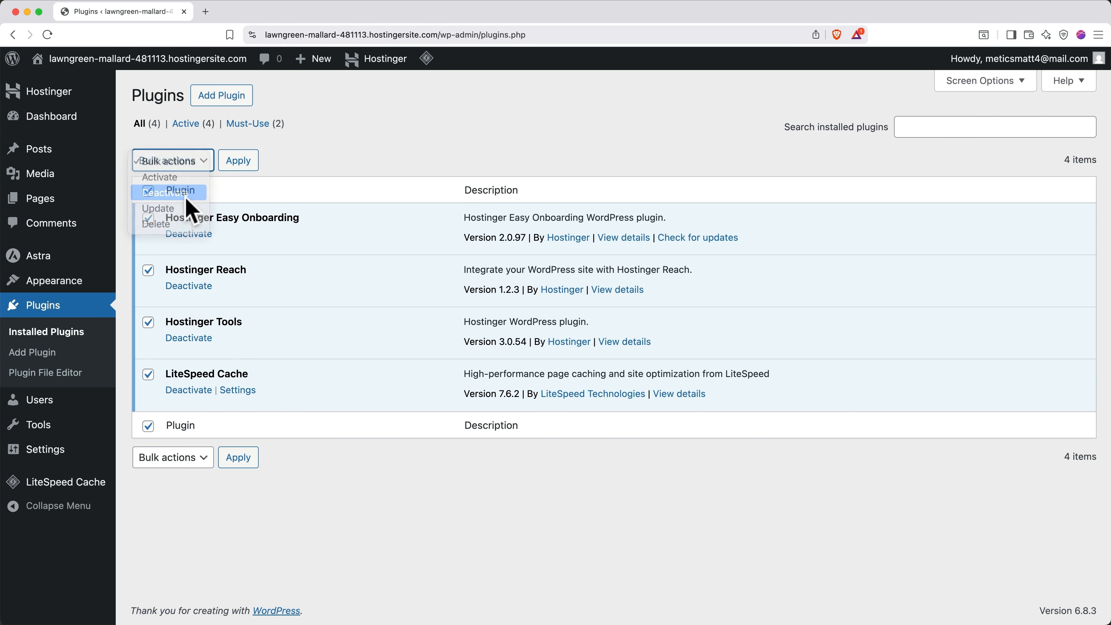
{"action": "left_click", "coordinate": [238, 163]}
Step: Bulk-delete the four deactivated plugins
{"action": "left_click", "coordinate": [148, 235]}
{"action": "left_click", "coordinate": [172, 206]}
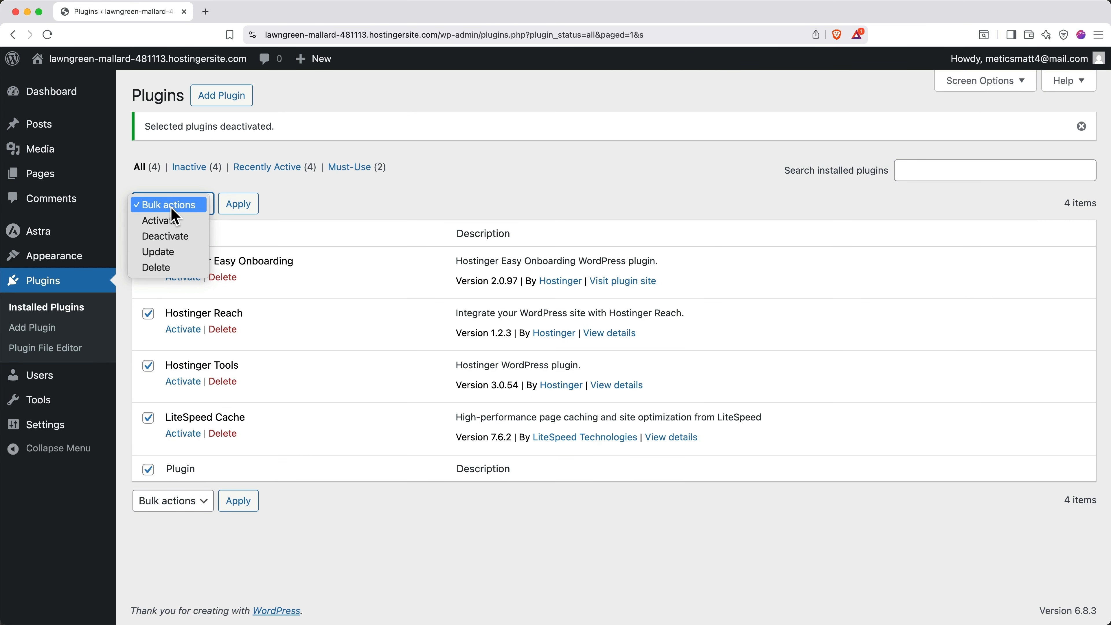
{"action": "left_click", "coordinate": [168, 267]}
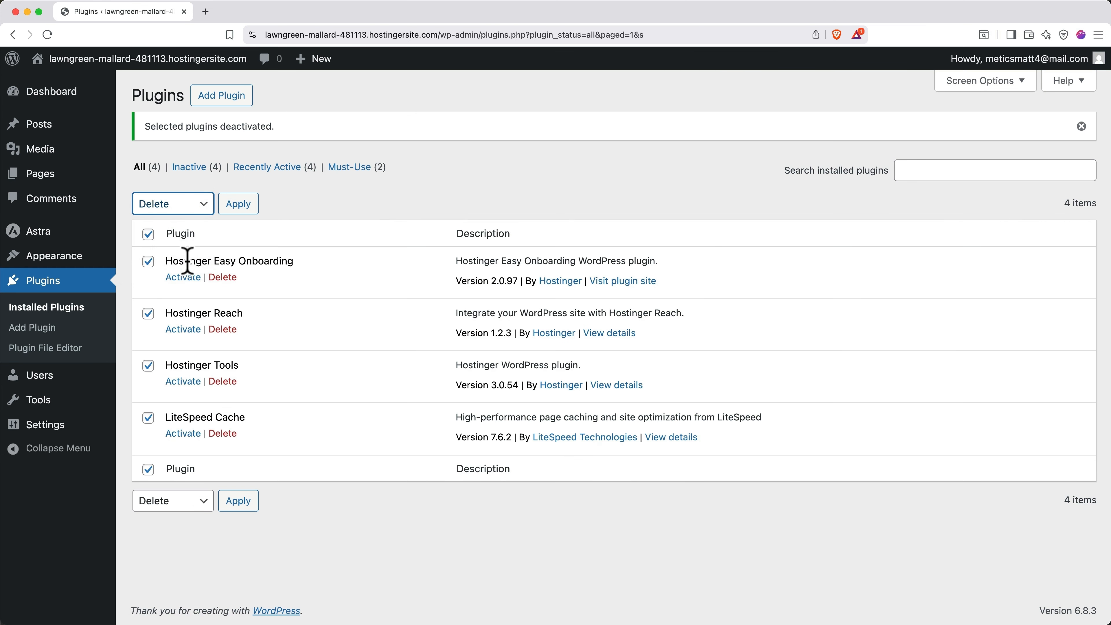
{"action": "left_click", "coordinate": [238, 209]}
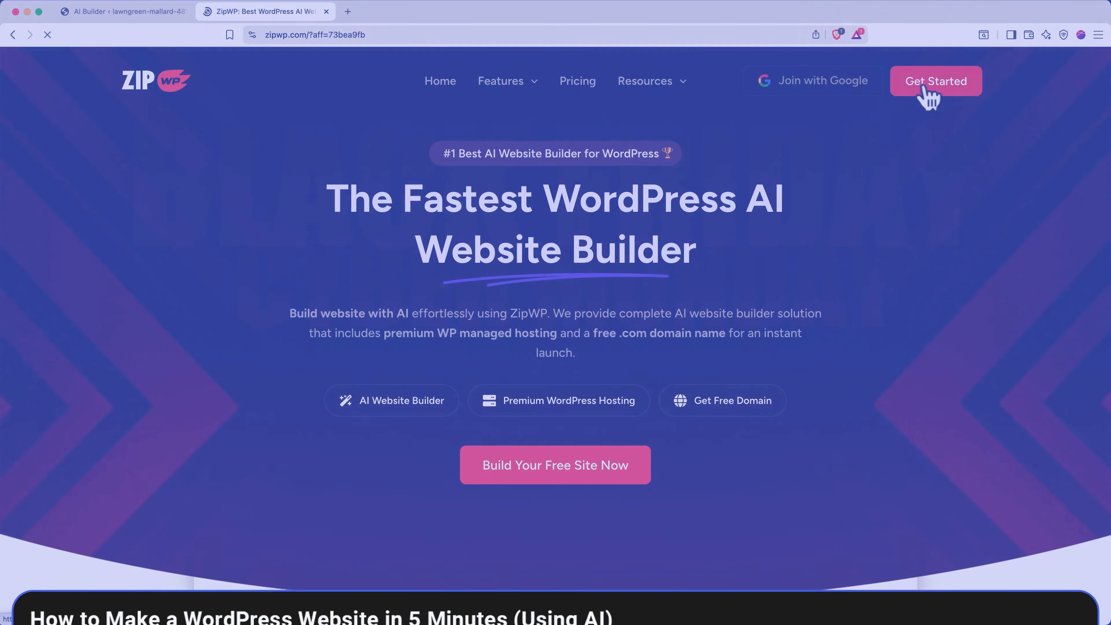
Step: Sign up for ZipWP's free plan by email and verify with the pasted emailed code
{"action": "left_click", "coordinate": [924, 87]}
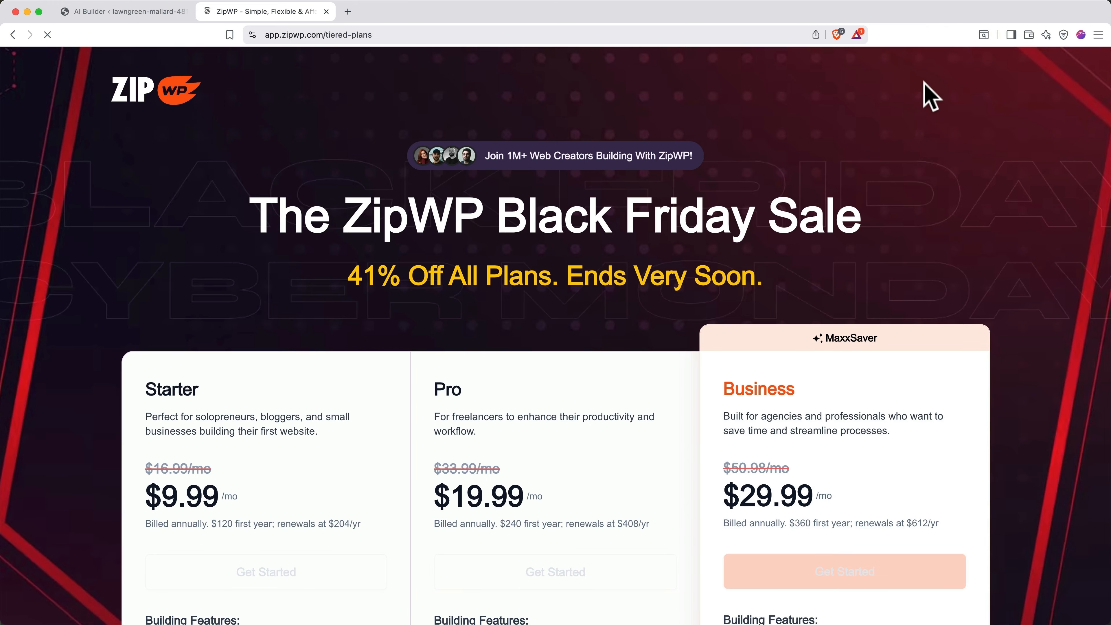
{"action": "scroll", "coordinate": [929, 96], "scroll_direction": "down", "scroll_amount": 15}
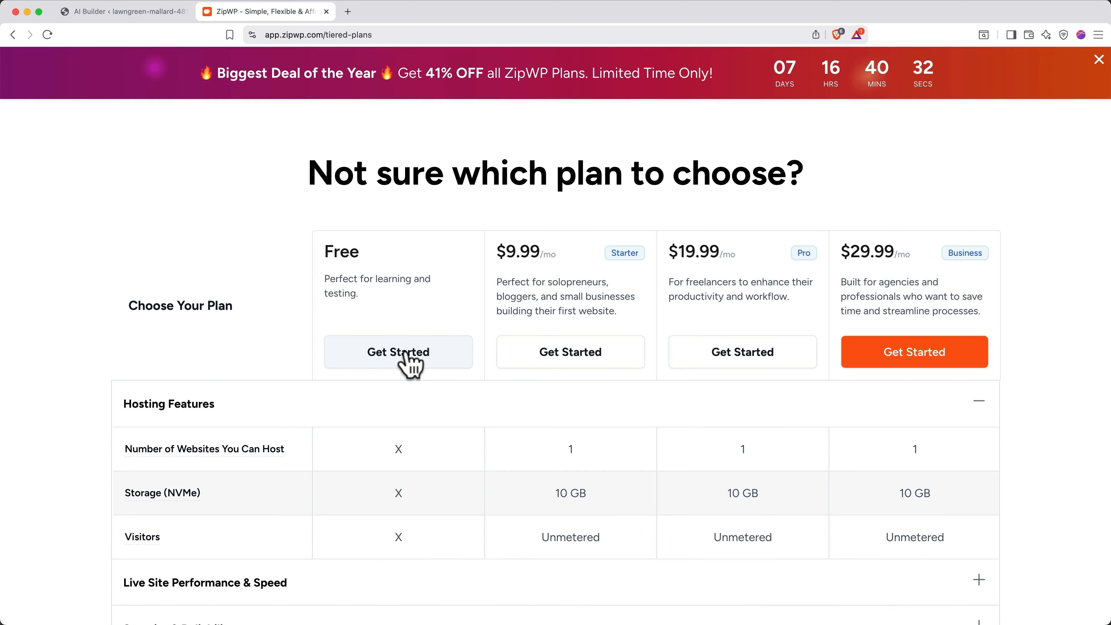
{"action": "left_click", "coordinate": [474, 360]}
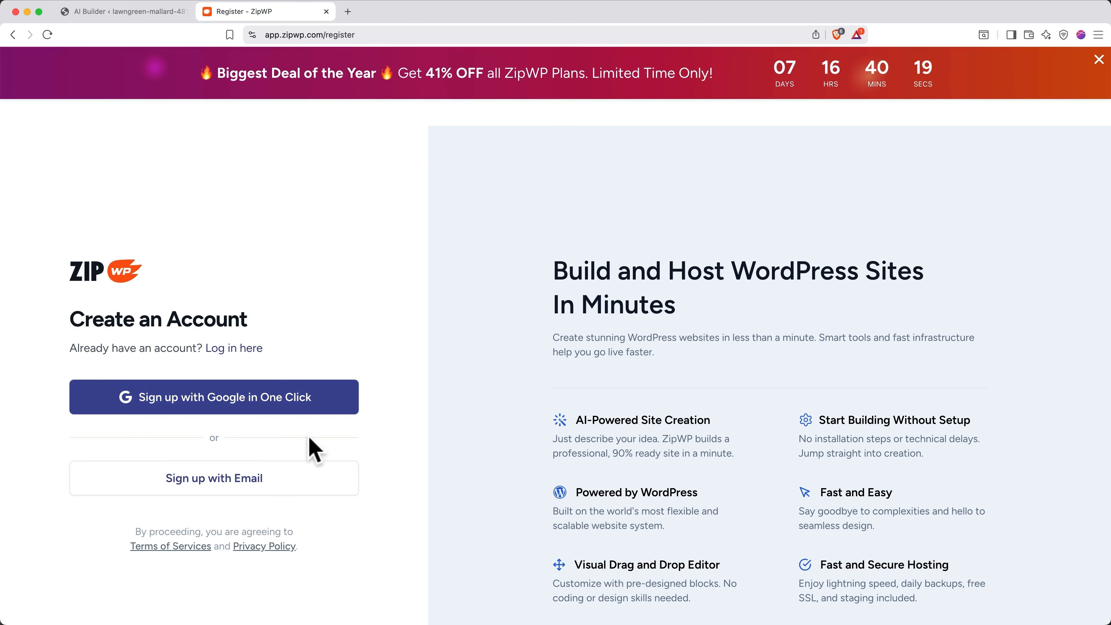
{"action": "left_click", "coordinate": [262, 483]}
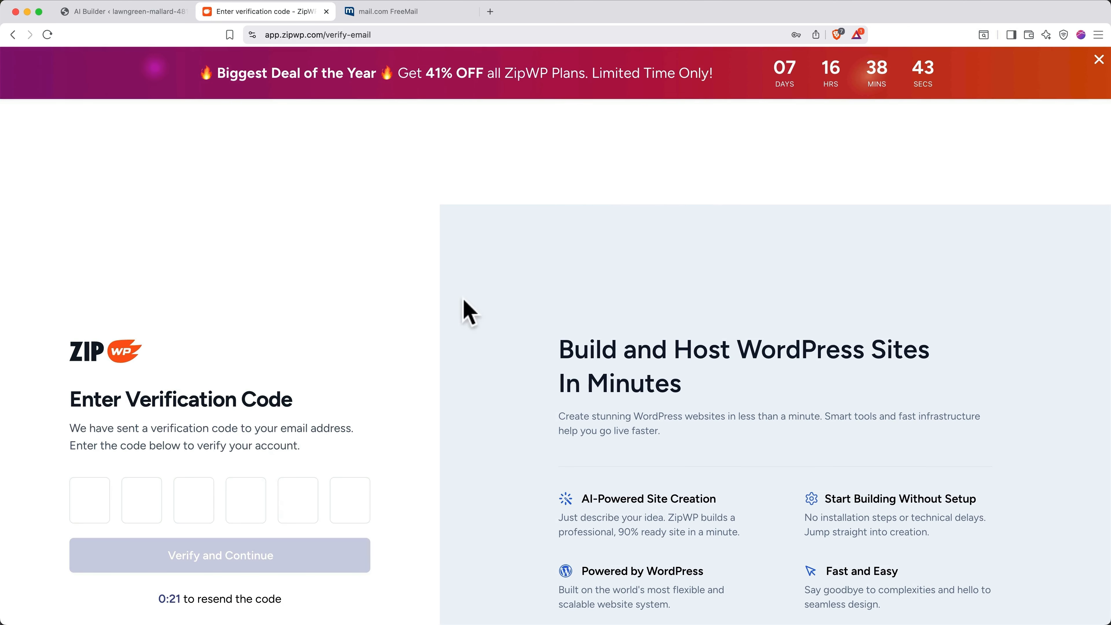
{"action": "left_click", "coordinate": [99, 496]}
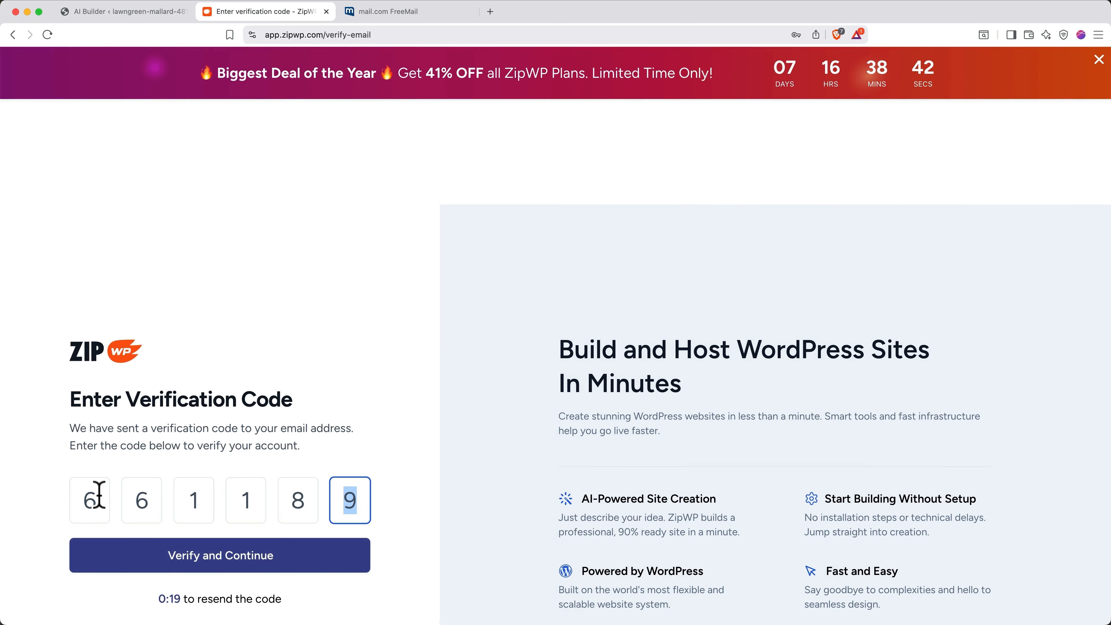
{"action": "left_click", "coordinate": [167, 557]}
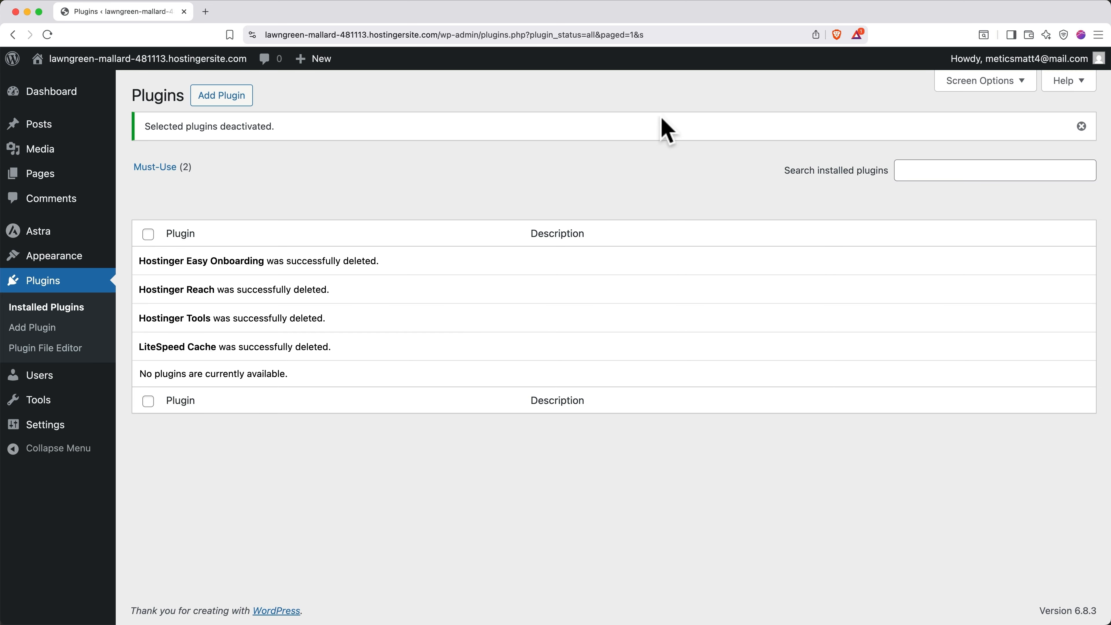
Step: Search 'starter templates', then install and activate the Starter Templates plugin
{"action": "left_click", "coordinate": [245, 98]}
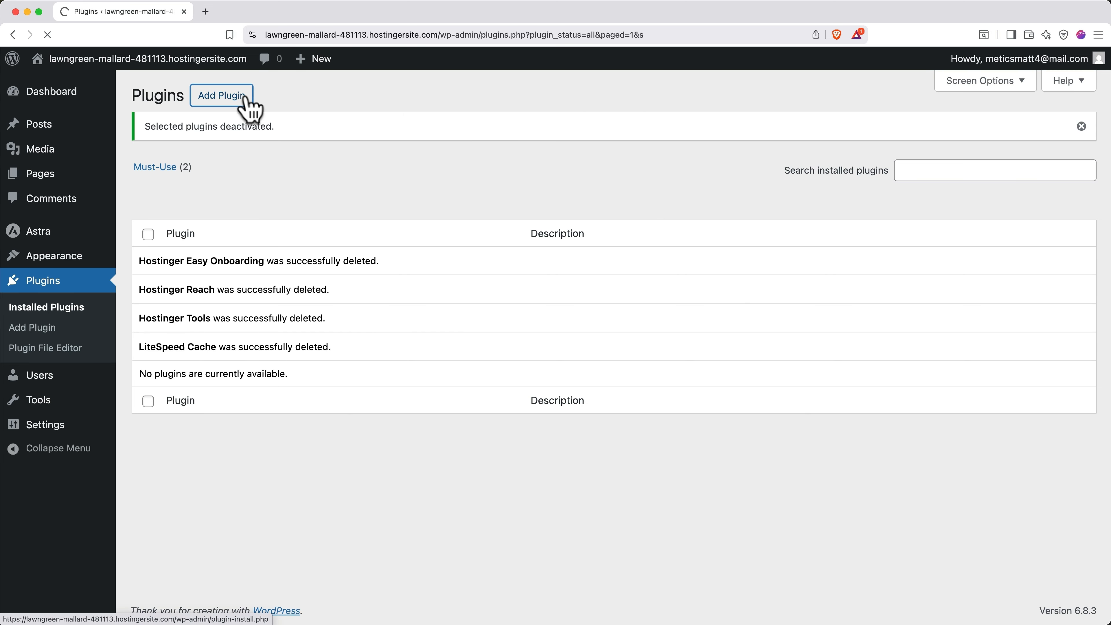
{"action": "type", "text": "starter templates"}
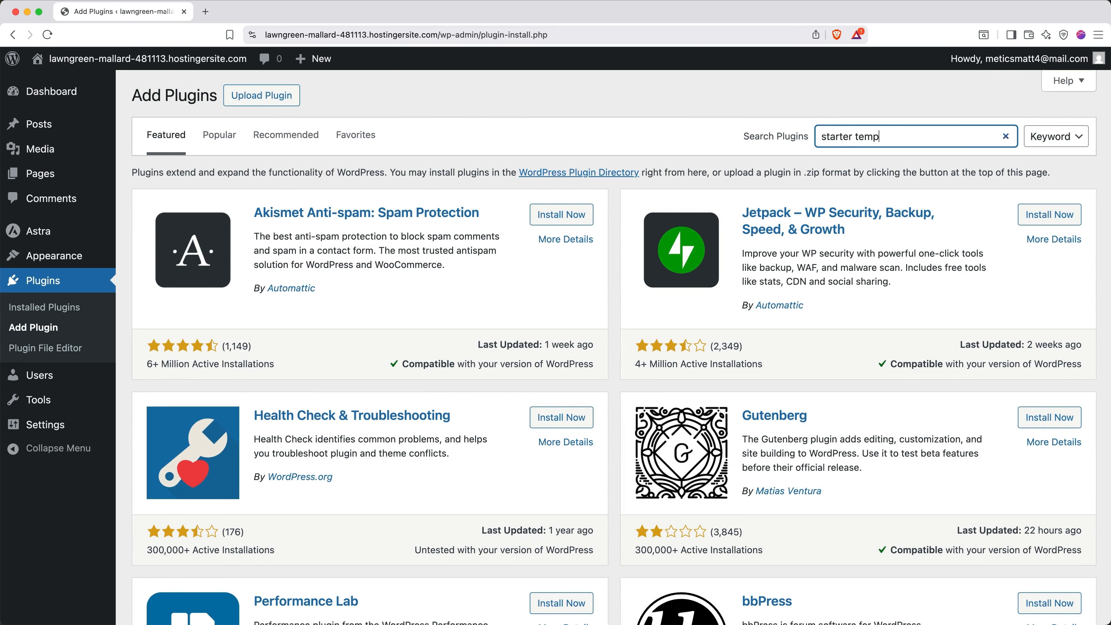
{"action": "left_click", "coordinate": [554, 221]}
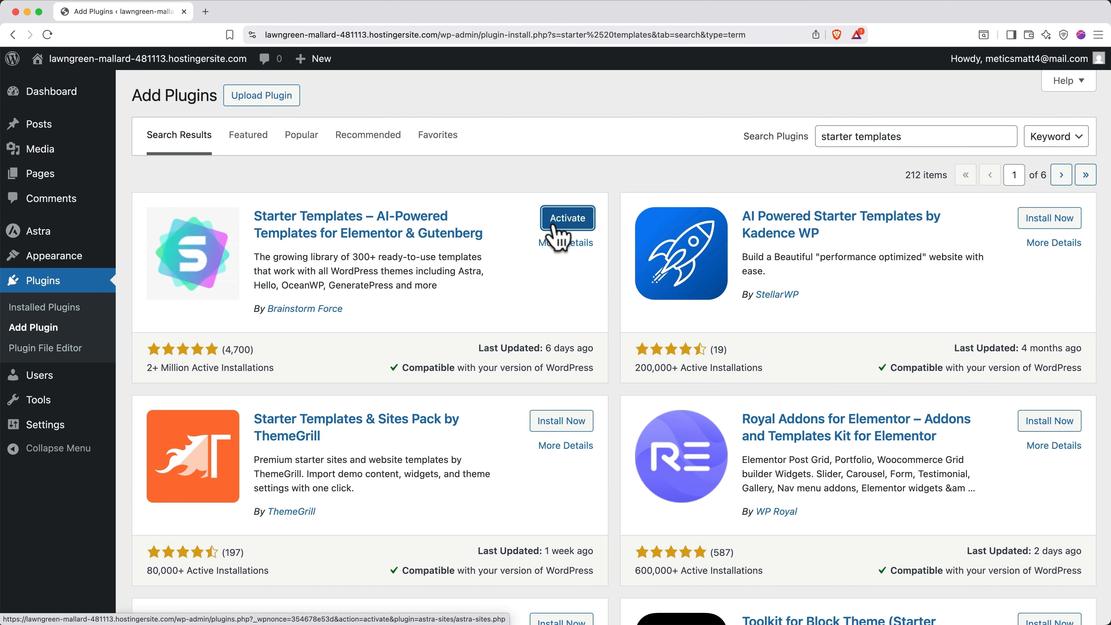
{"action": "left_click", "coordinate": [560, 222]}
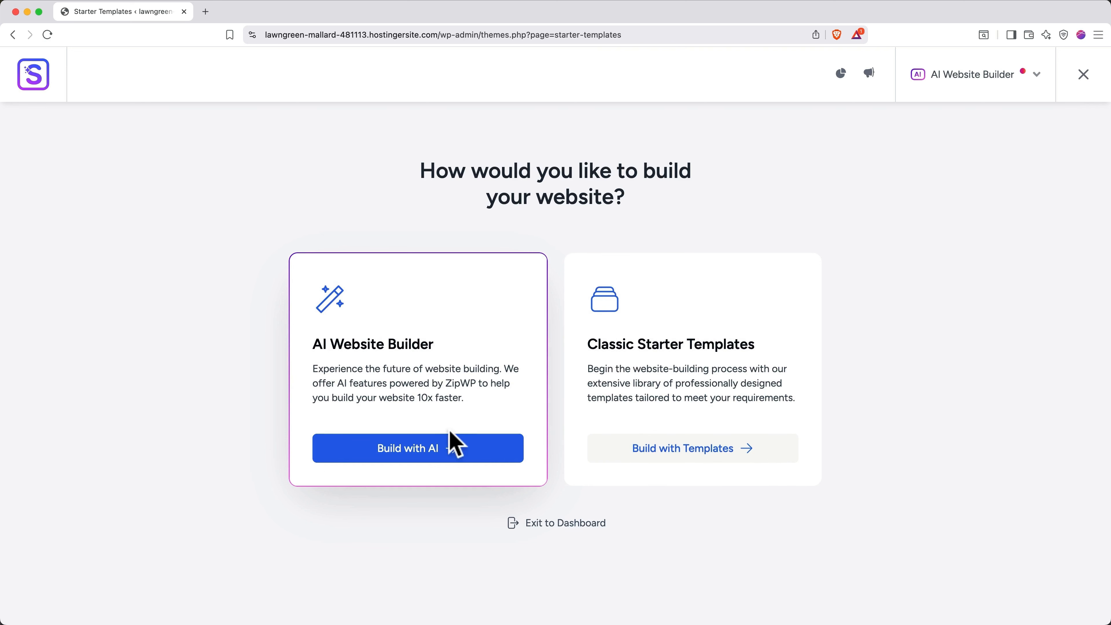
Step: Choose Build with AI, name the site 'Seattle Coffee Shop', and set the business type to Cafe
{"action": "left_click", "coordinate": [451, 450]}
{"action": "type", "text": "Seattle C"}
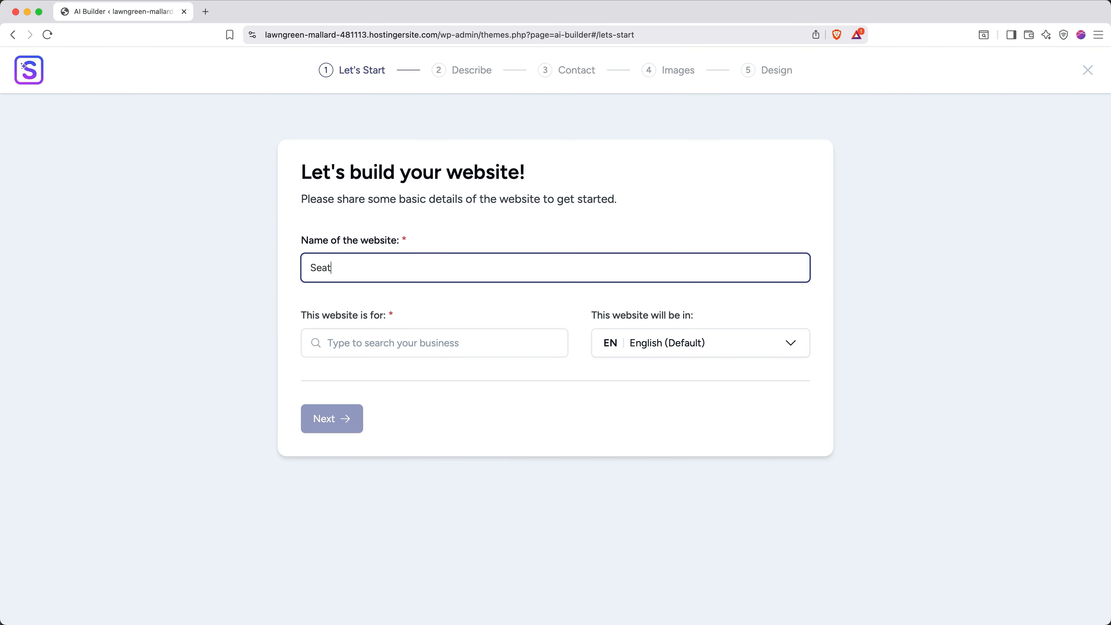
{"action": "type", "text": "offee Shop"}
{"action": "left_click", "coordinate": [447, 343]}
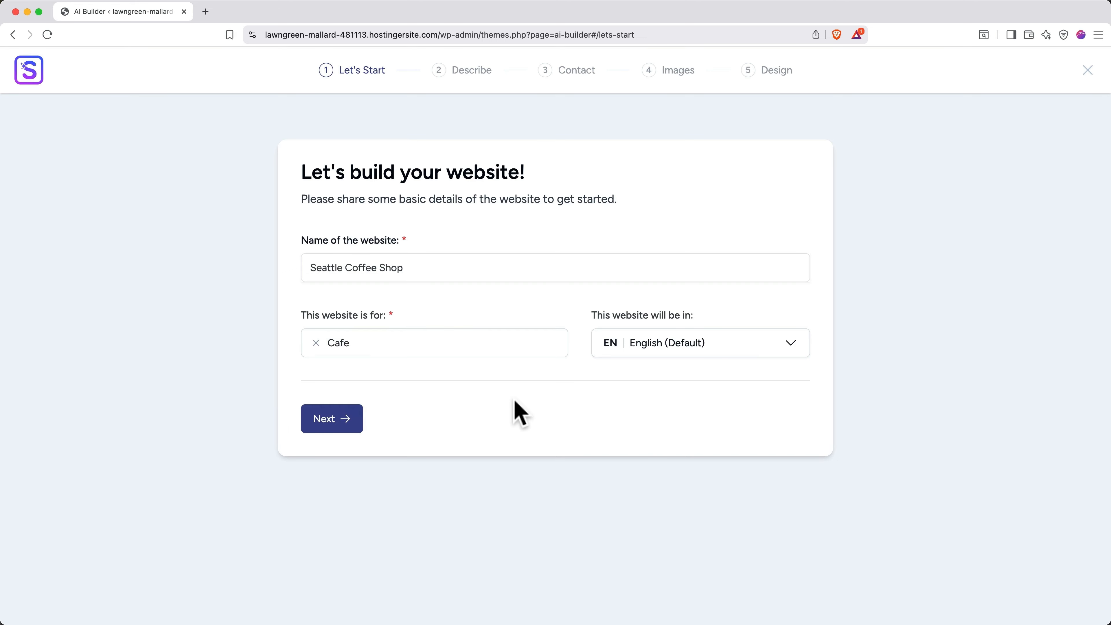
{"action": "left_click", "coordinate": [339, 420]}
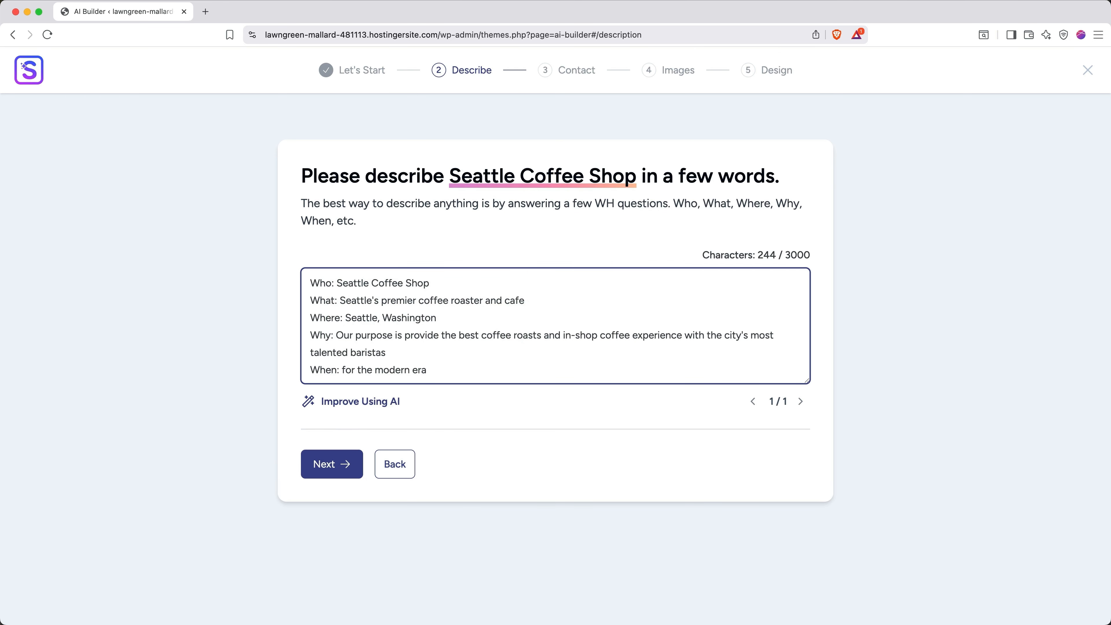
Step: Have AI improve the shop description, then move on to the contact details
{"action": "left_click", "coordinate": [360, 402]}
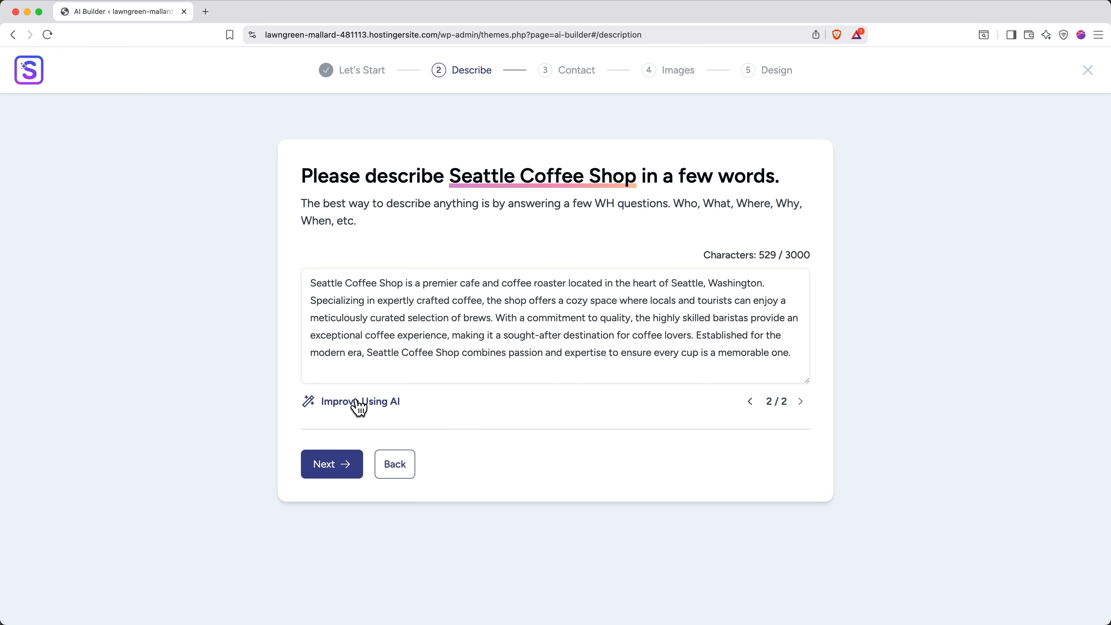
{"action": "left_click", "coordinate": [328, 468]}
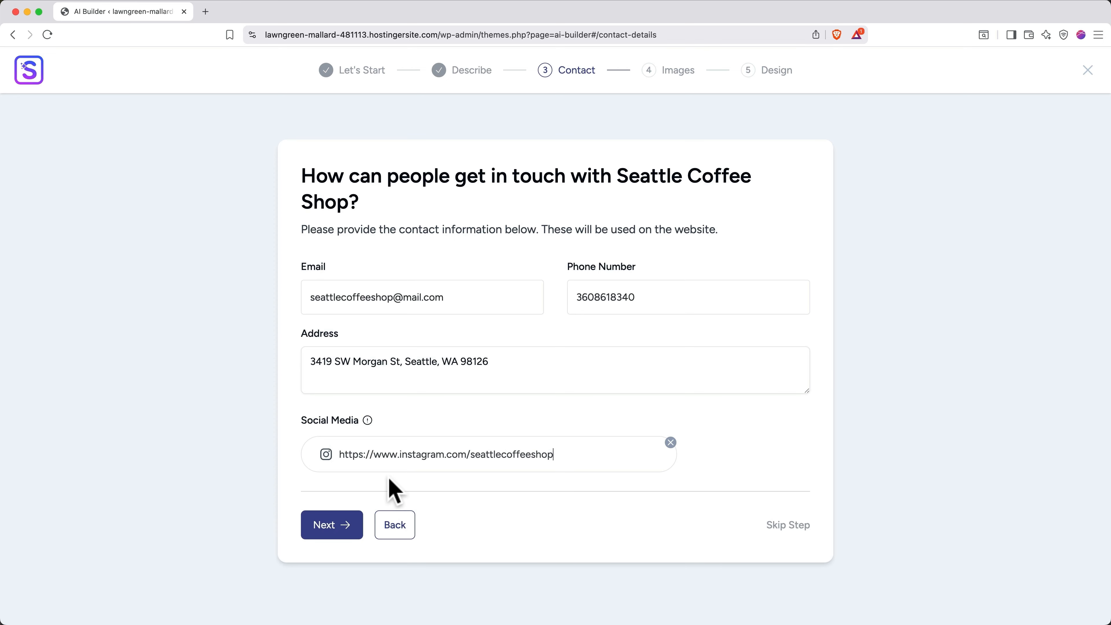
Step: Keep the contact details and add one more coffee roasting photo, making seven selected
{"action": "left_click", "coordinate": [340, 527]}
{"action": "left_click", "coordinate": [617, 510]}
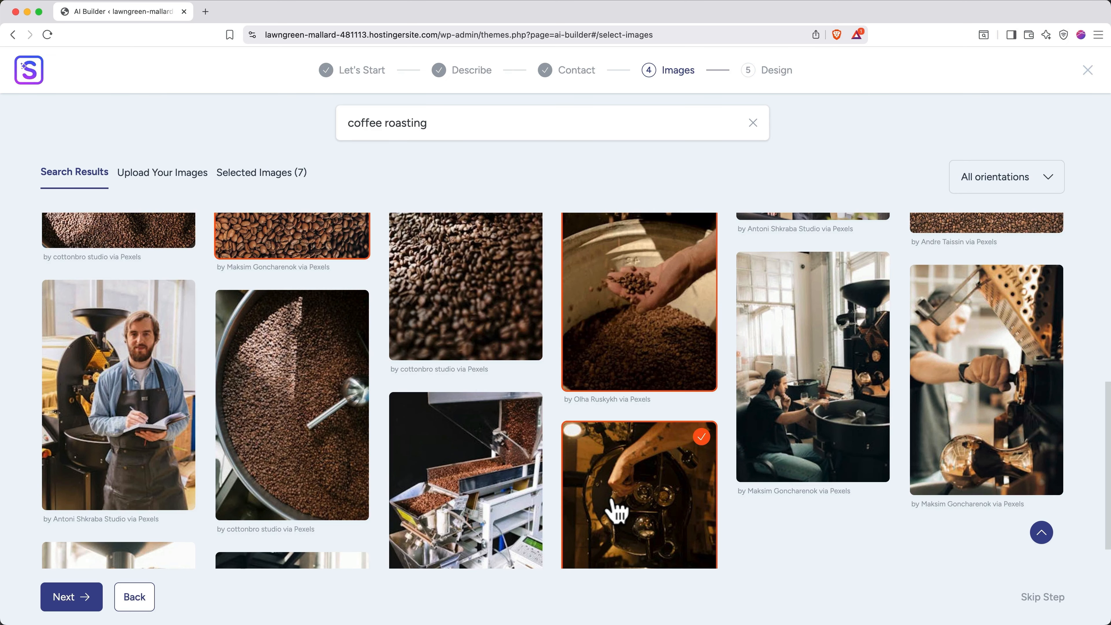
{"action": "left_click", "coordinate": [79, 596]}
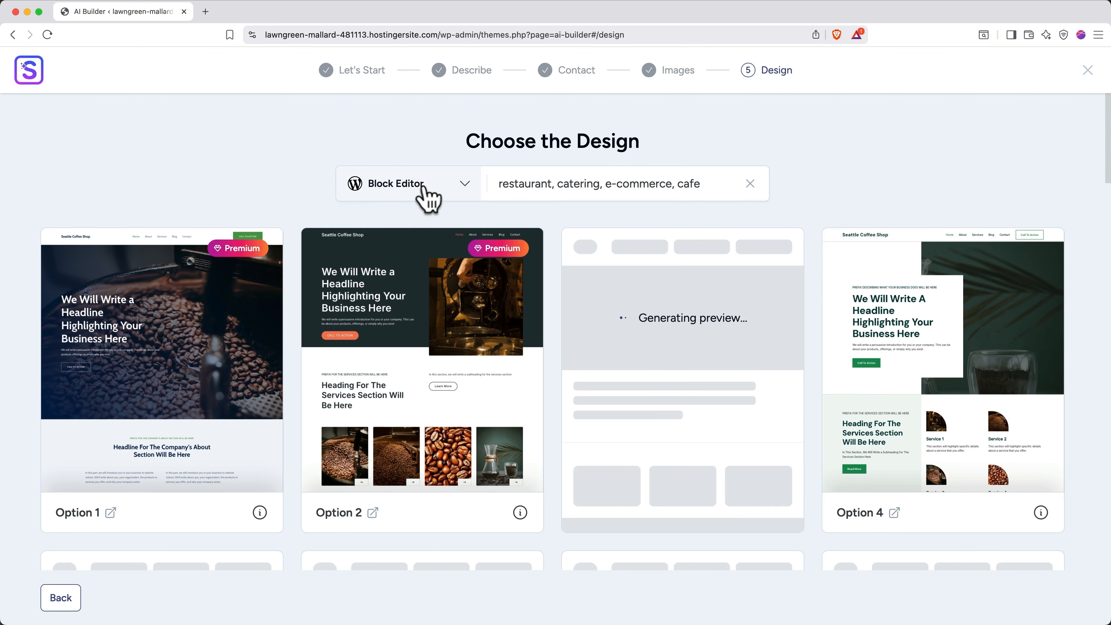
Step: Switch the design choices to Elementor (Beta) and open the Option 5 design
{"action": "left_click", "coordinate": [422, 187]}
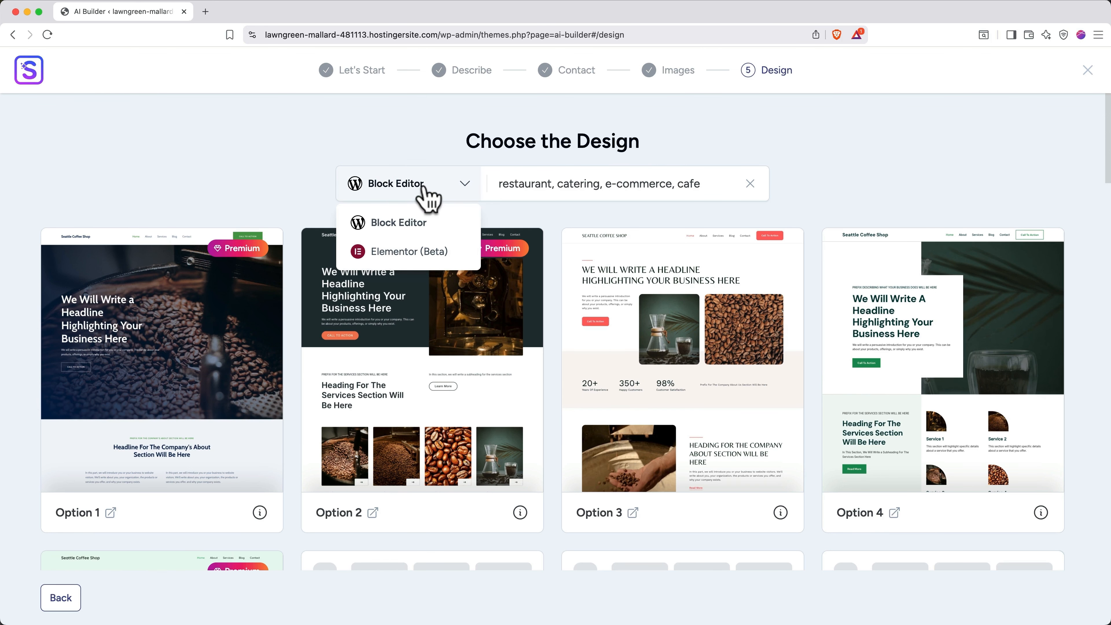
{"action": "left_click", "coordinate": [391, 251]}
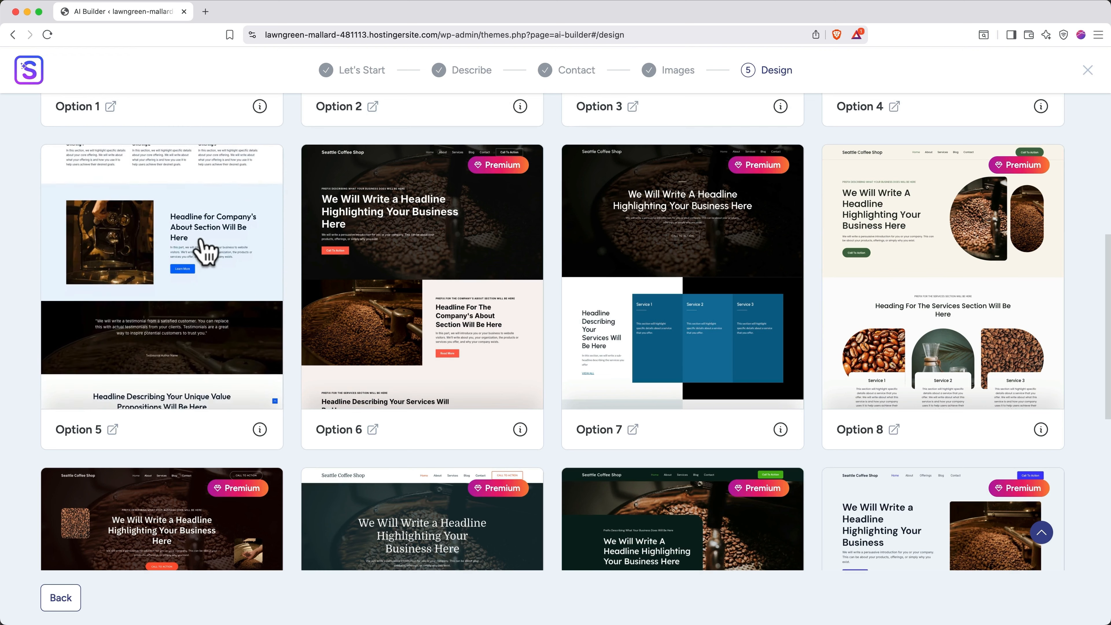
{"action": "left_click", "coordinate": [206, 251]}
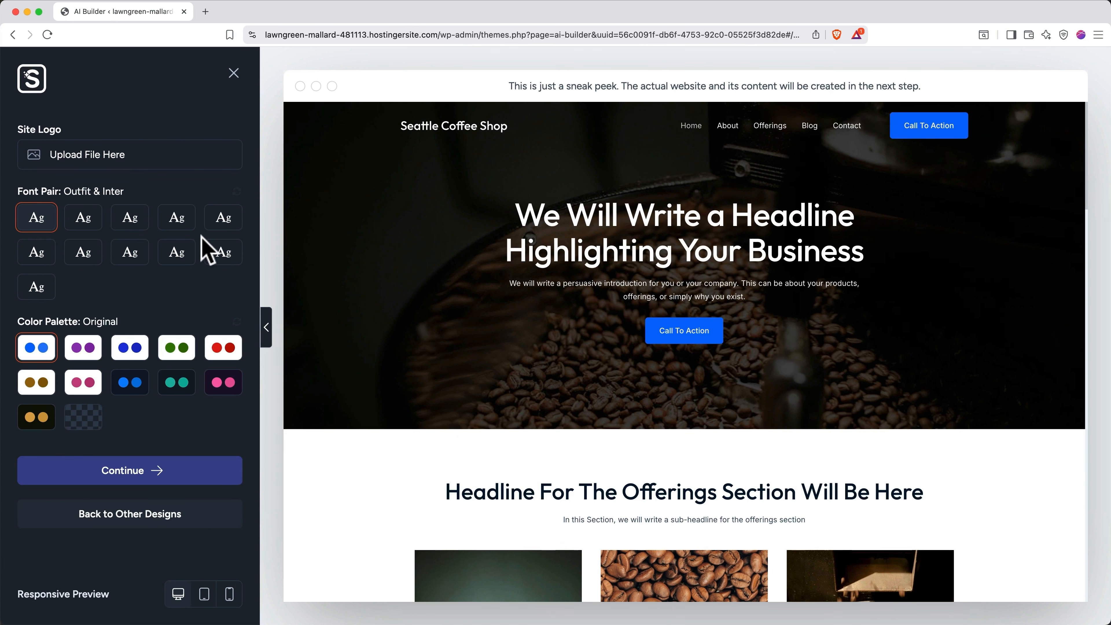
Step: Pick the Outfit & DM Sans fonts and the dark gold Style 10 palette, then continue
{"action": "left_click", "coordinate": [319, 385]}
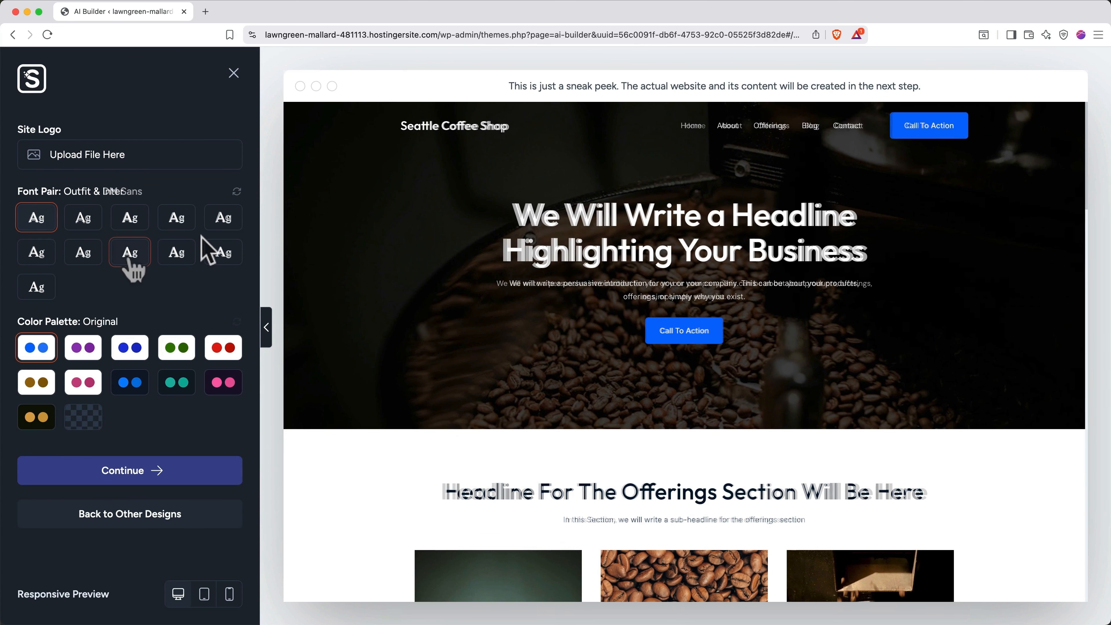
{"action": "left_click", "coordinate": [83, 347]}
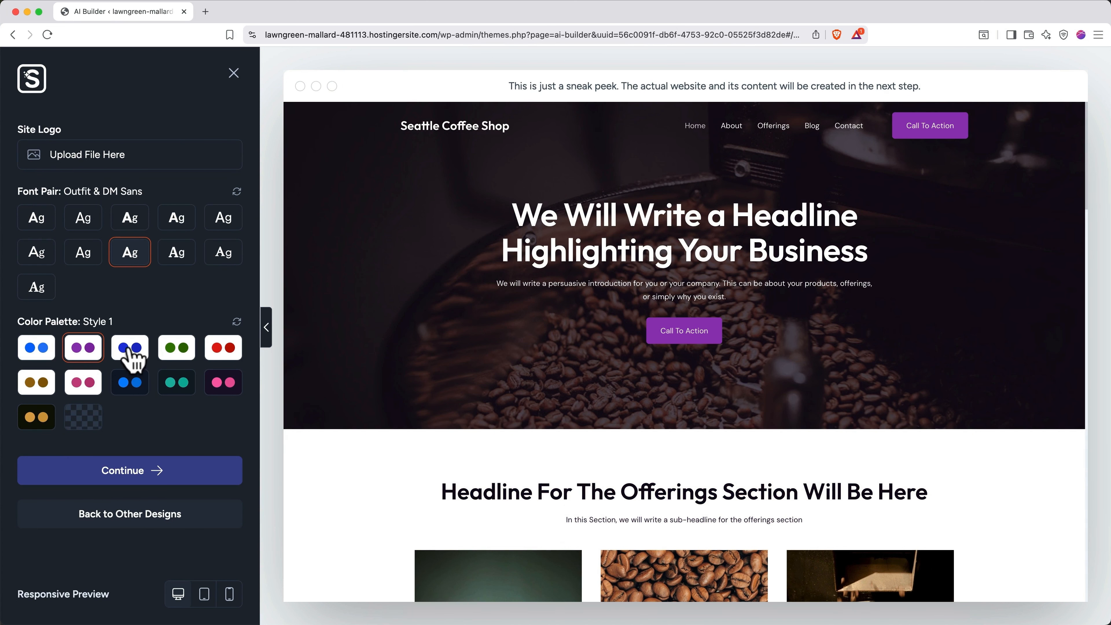
{"action": "left_click", "coordinate": [131, 350]}
{"action": "left_click", "coordinate": [36, 417]}
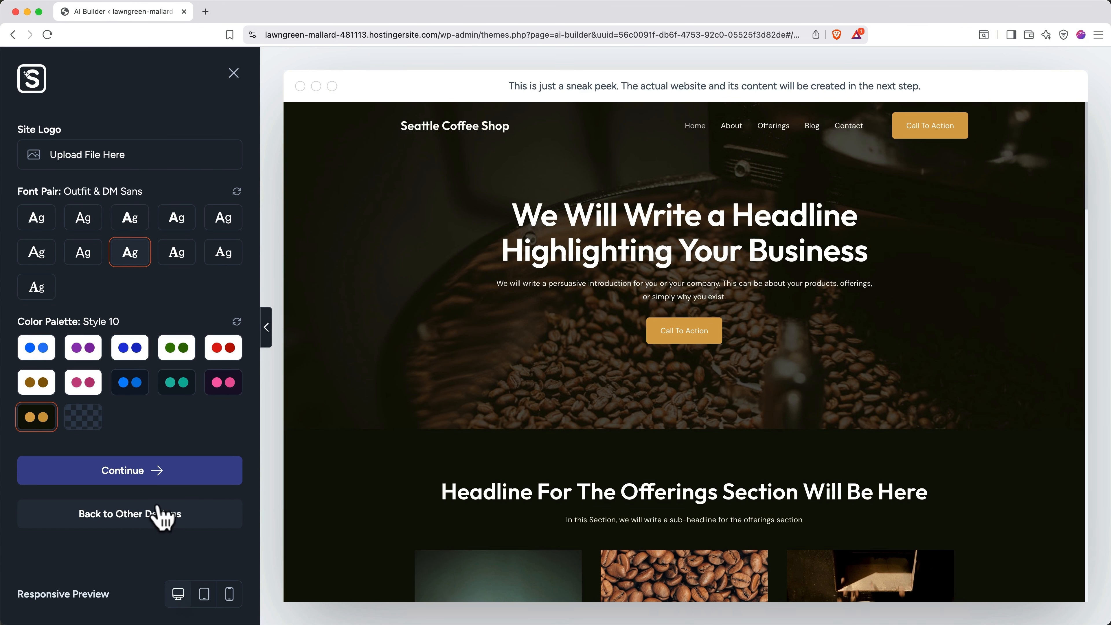
{"action": "left_click", "coordinate": [159, 487]}
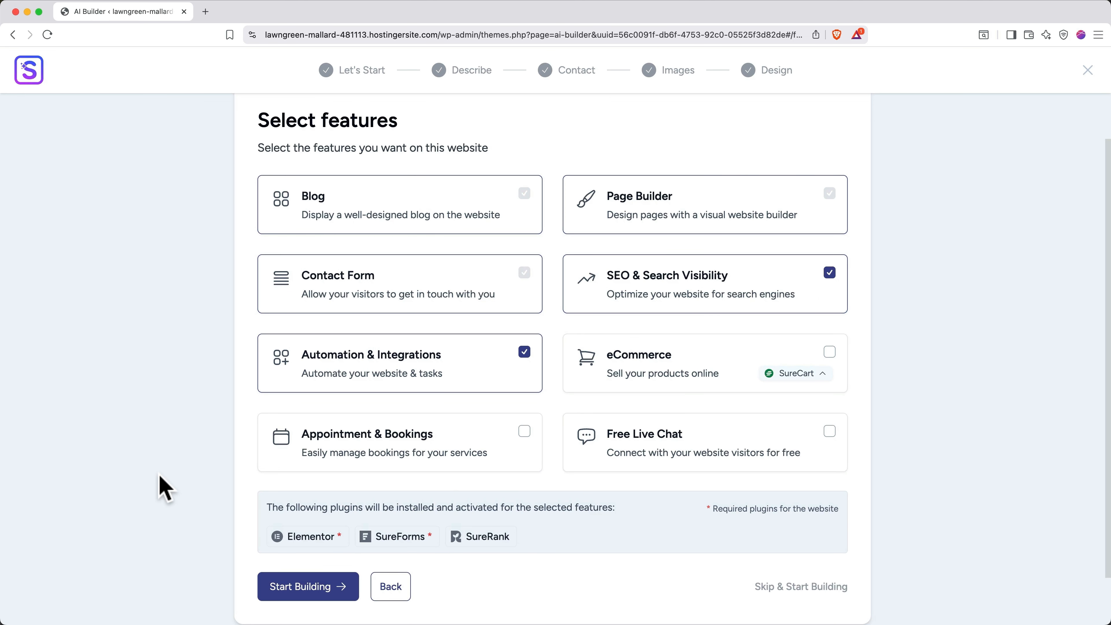
Step: Start building, sign up for the Free ZipWP plan and confirm spending one AI credit
{"action": "left_click", "coordinate": [303, 589]}
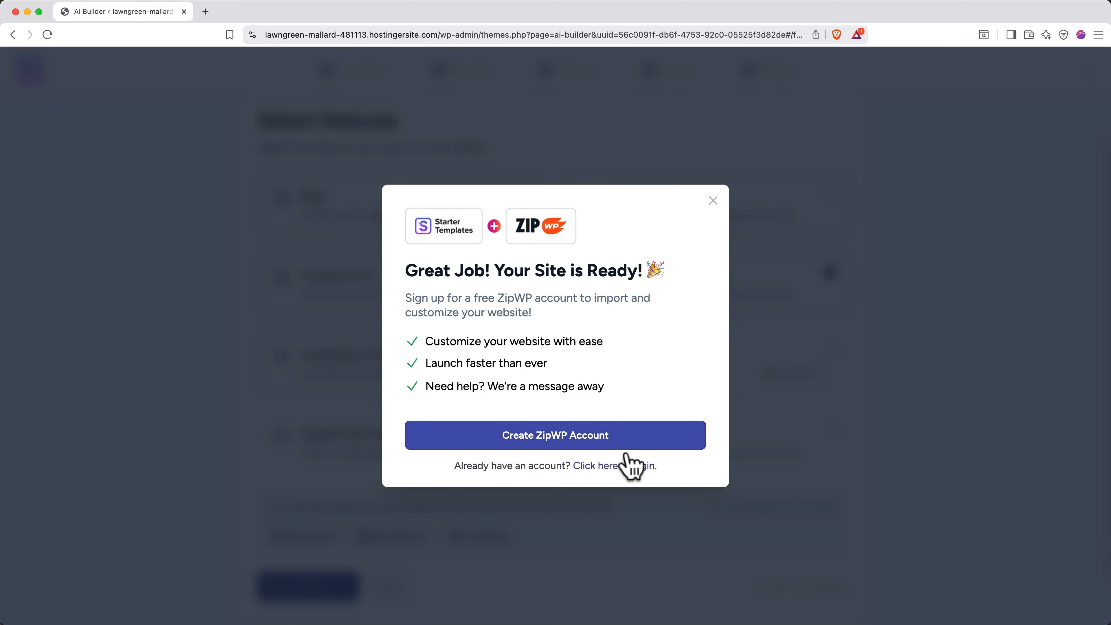
{"action": "left_click", "coordinate": [621, 465]}
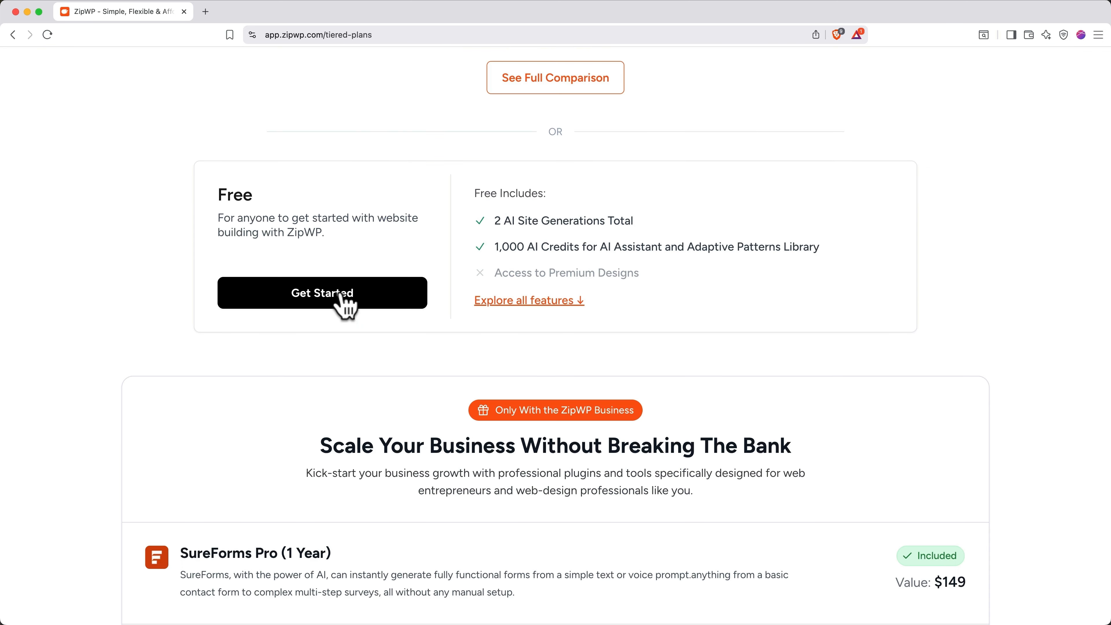
{"action": "left_click", "coordinate": [345, 307]}
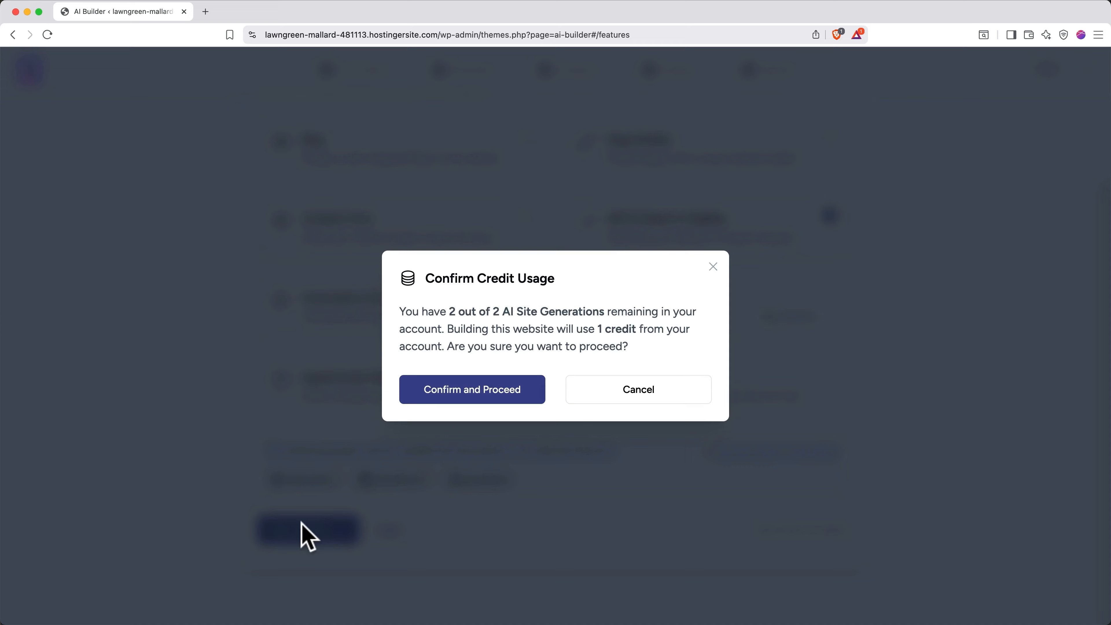
{"action": "left_click", "coordinate": [459, 391]}
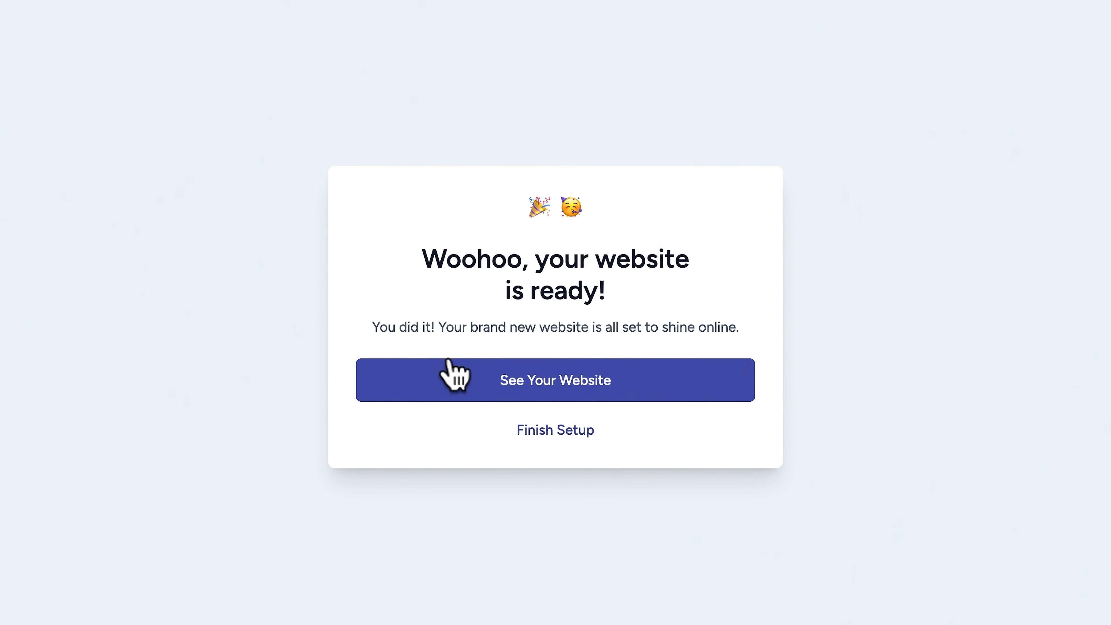
Step: View the finished Seattle Coffee Shop site and browse its Contact, About and Blog pages
{"action": "left_click", "coordinate": [468, 382]}
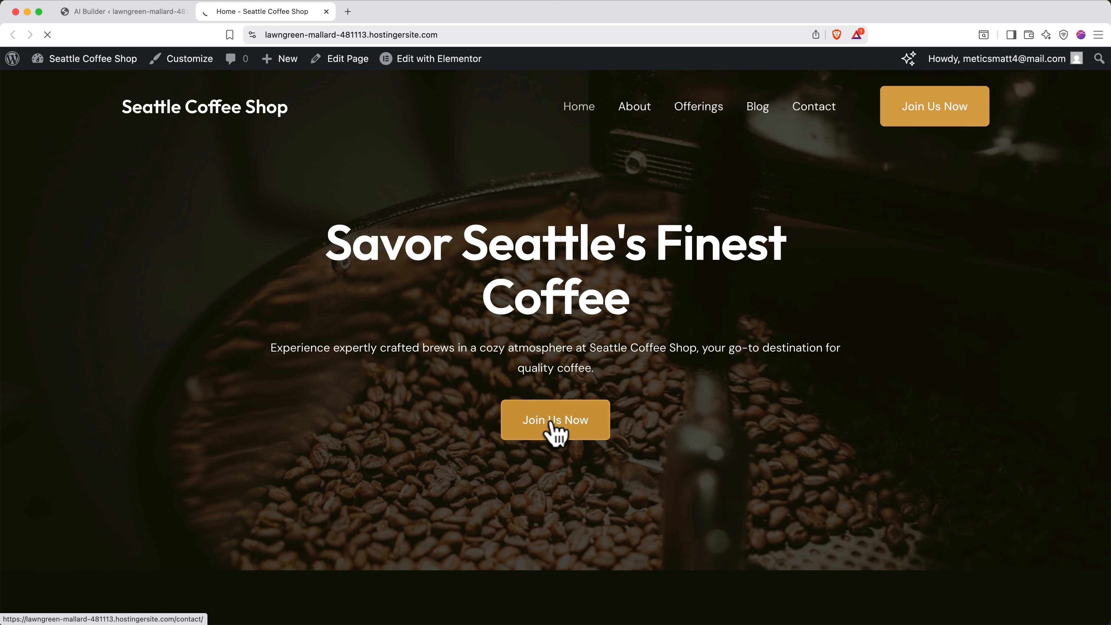
{"action": "left_click", "coordinate": [553, 420]}
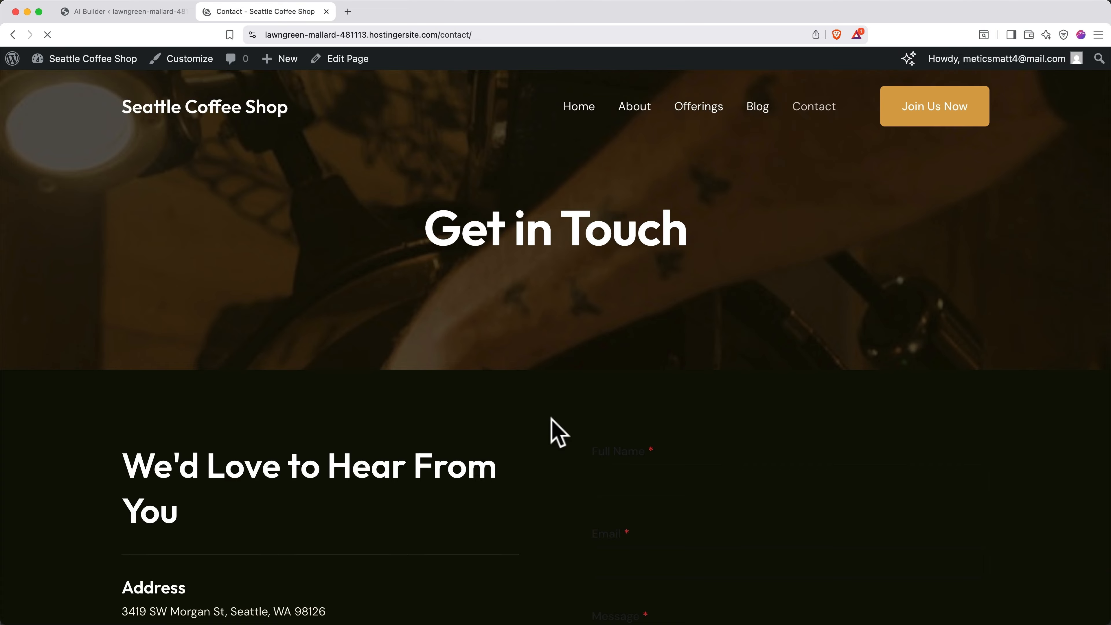
{"action": "left_click", "coordinate": [634, 107]}
{"action": "left_click", "coordinate": [757, 108]}
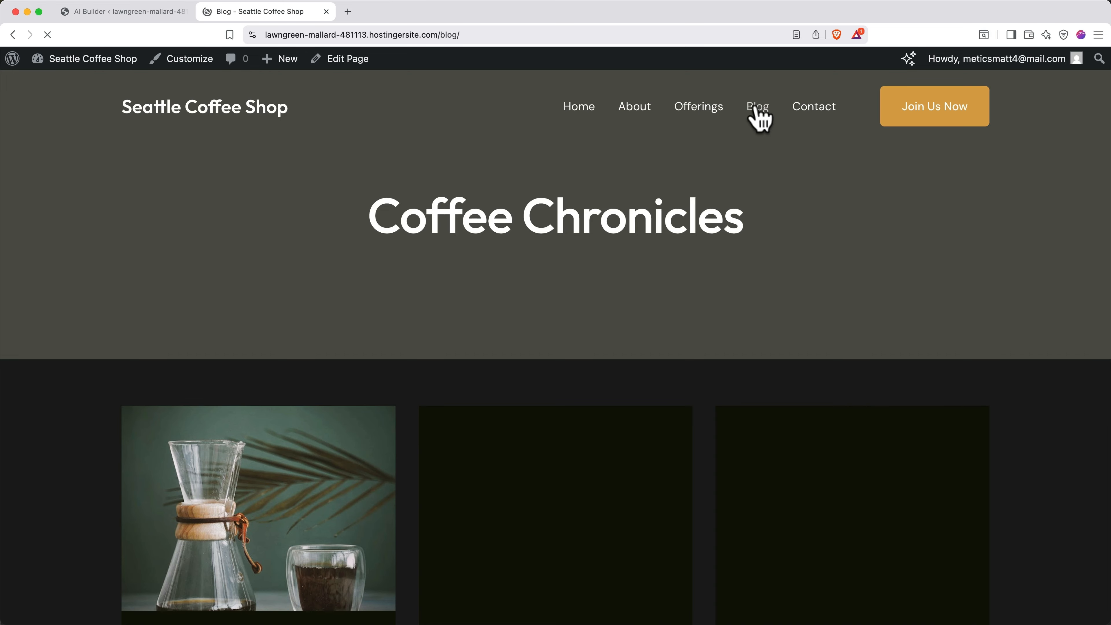
{"action": "scroll", "coordinate": [759, 116], "scroll_direction": "down", "scroll_amount": 6}
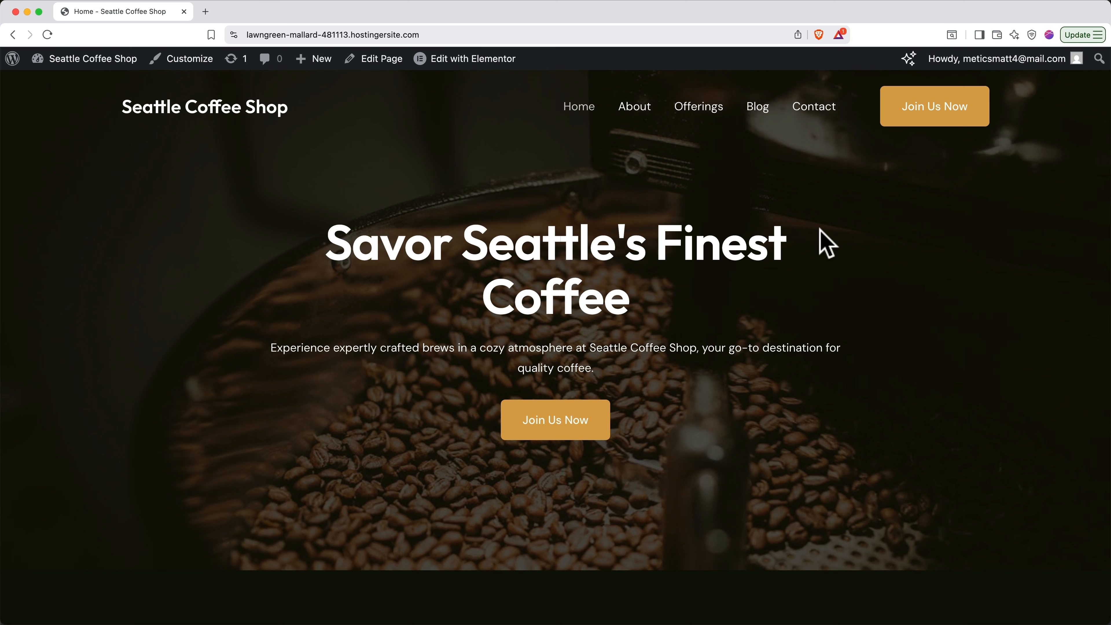
Step: Launch Edit with Elementor for the Home page from the admin bar
{"action": "left_click", "coordinate": [473, 59]}
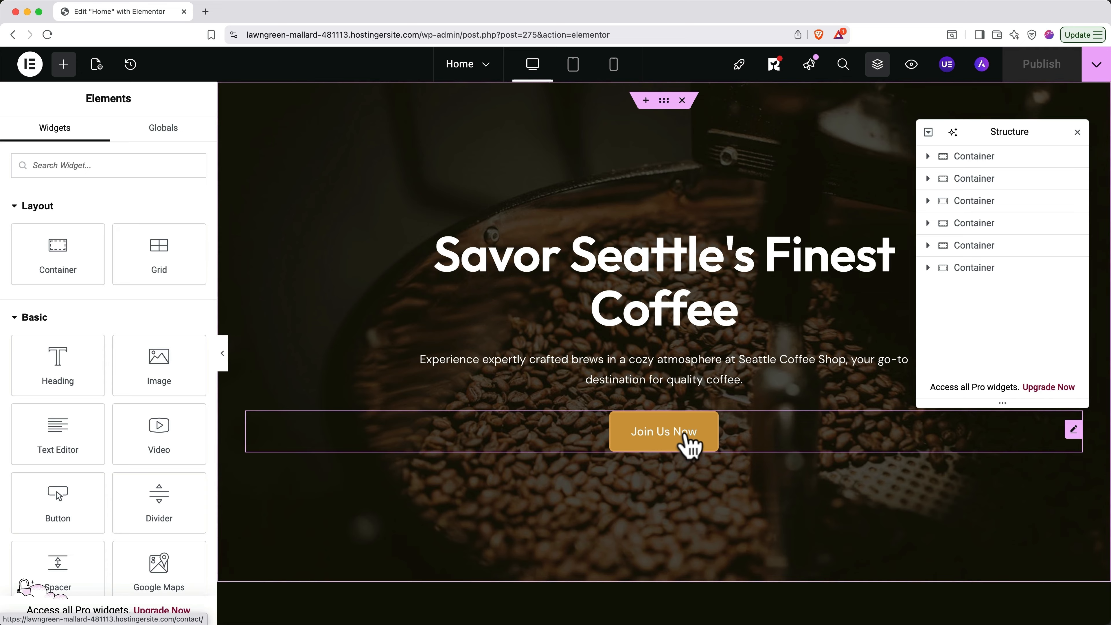
Step: Expand the first container in the Structure panel and inspect the hero container and its Image Box
{"action": "left_click", "coordinate": [927, 157]}
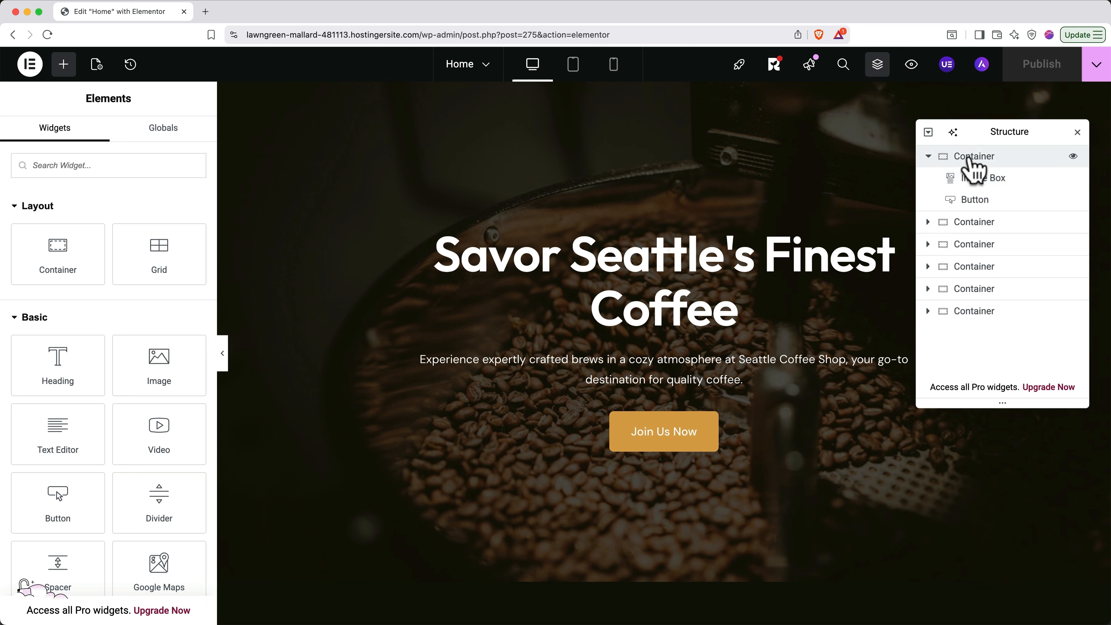
{"action": "left_click", "coordinate": [990, 158]}
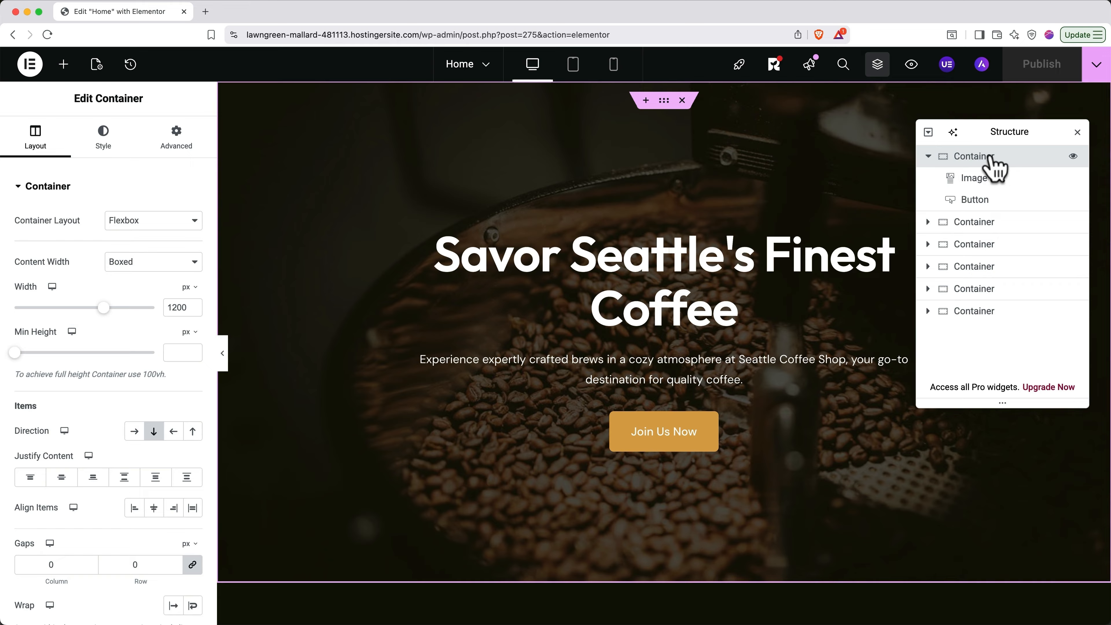
{"action": "left_click", "coordinate": [928, 156]}
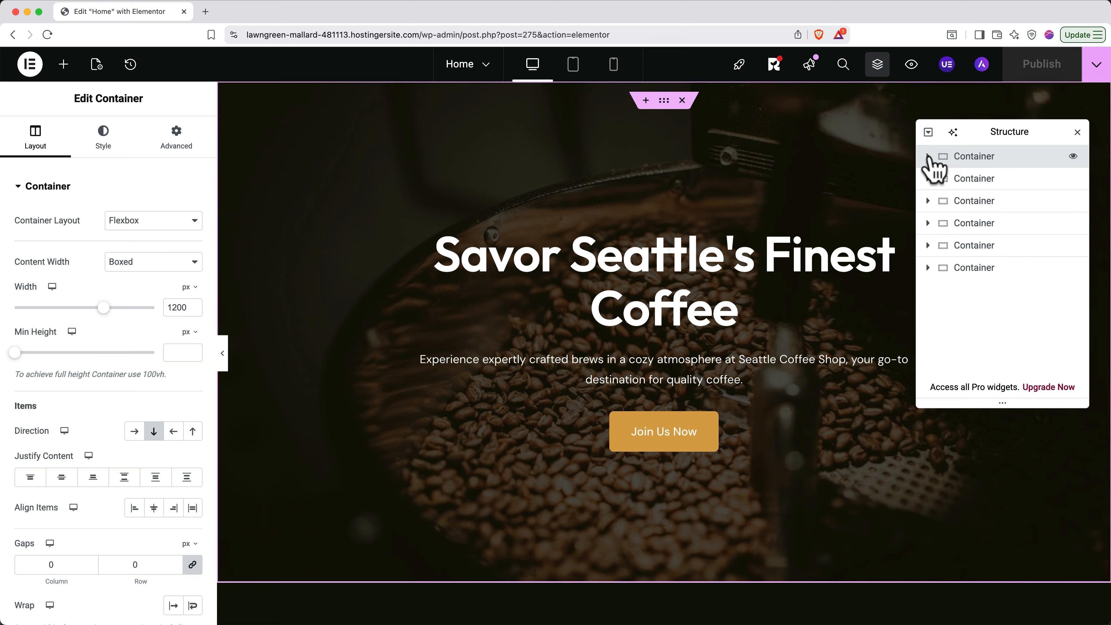
{"action": "left_click", "coordinate": [927, 156]}
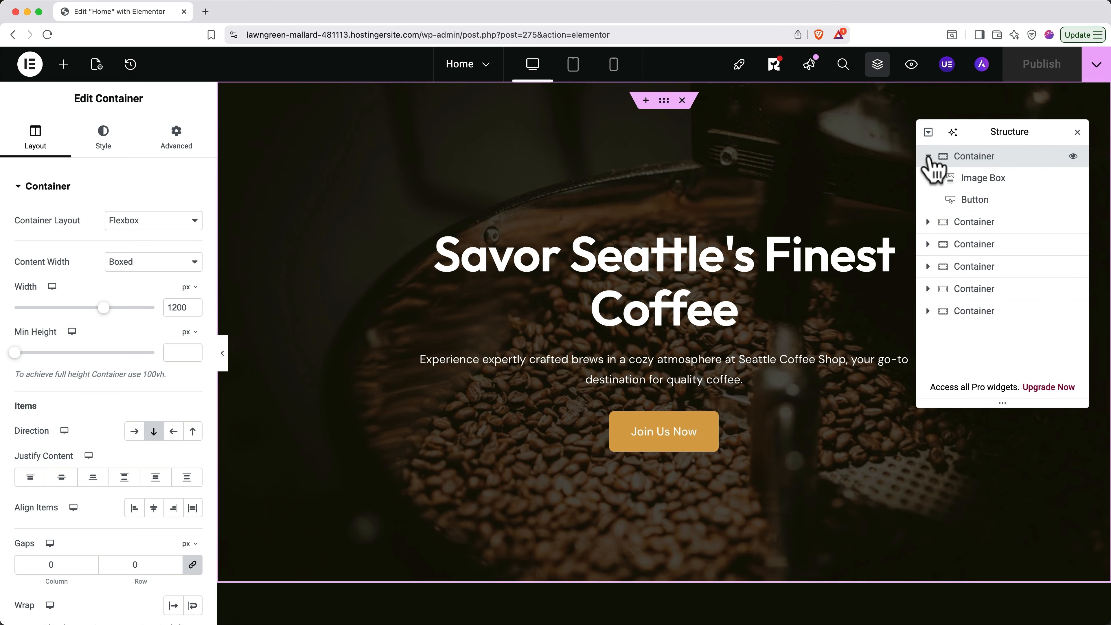
{"action": "left_click", "coordinate": [1005, 178]}
Step: Select the Join Us Now button, briefly hide and reshow the hero, and close the Structure panel
{"action": "left_click", "coordinate": [999, 210]}
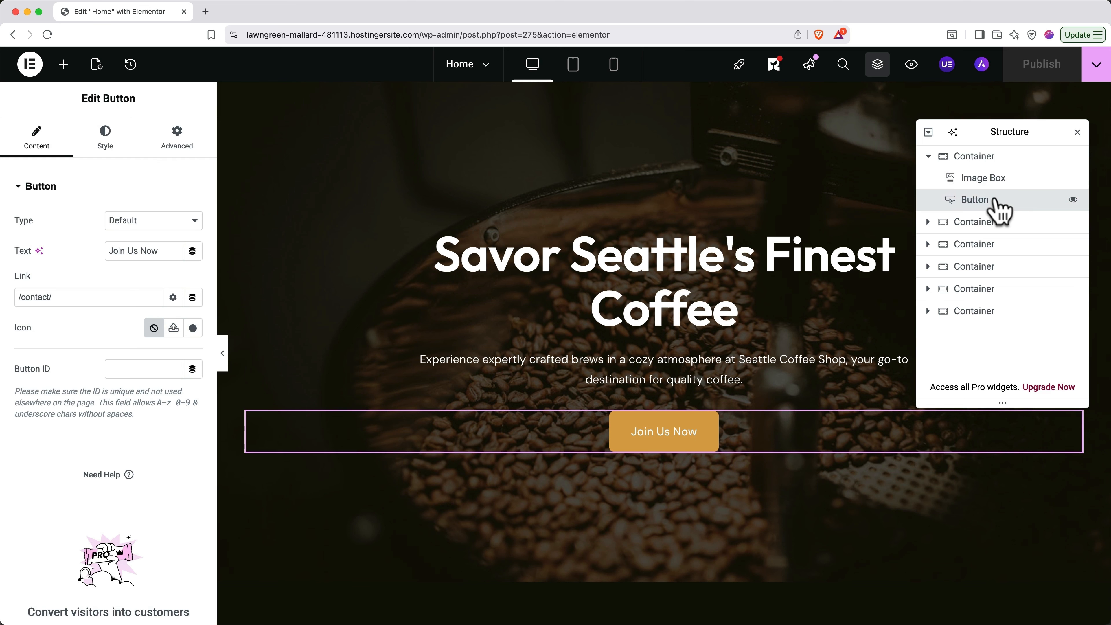
{"action": "left_click", "coordinate": [1073, 157]}
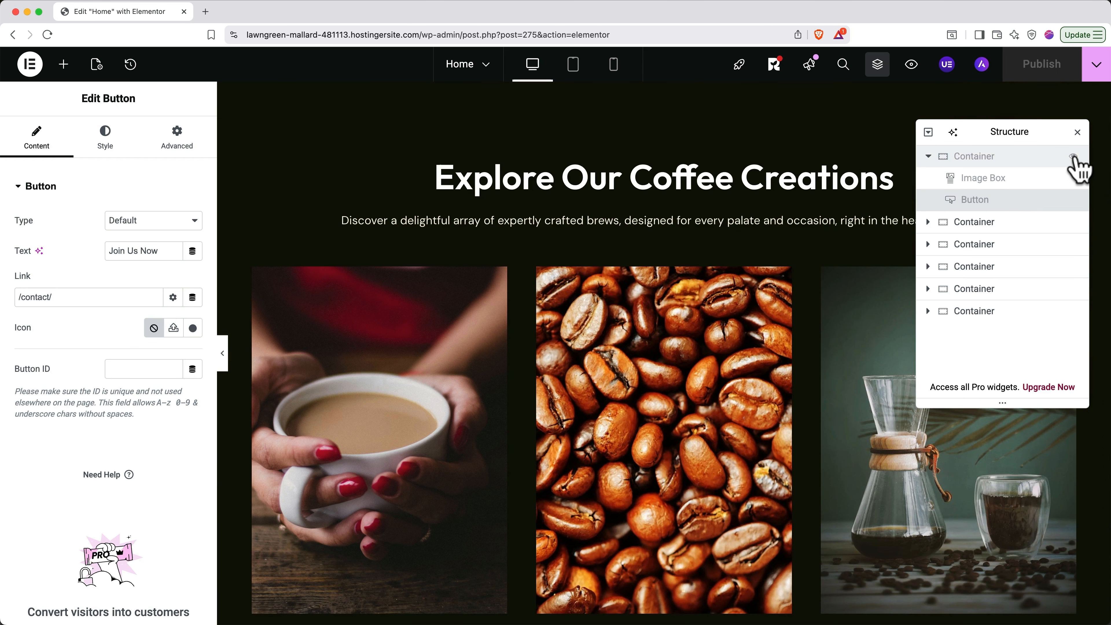
{"action": "left_click", "coordinate": [1073, 157]}
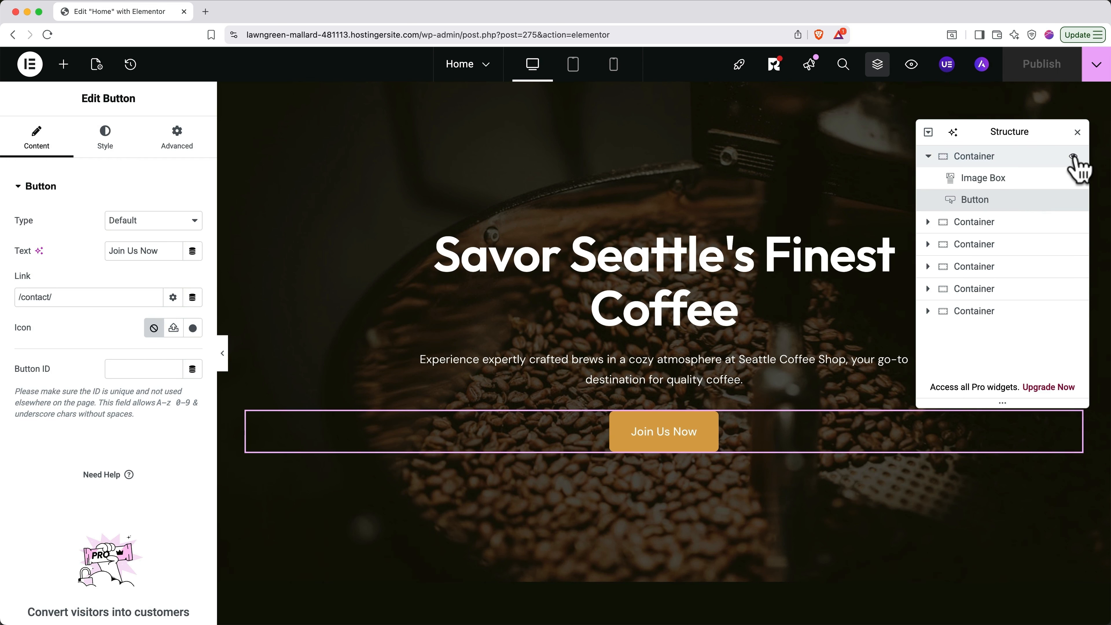
{"action": "left_click", "coordinate": [1077, 132]}
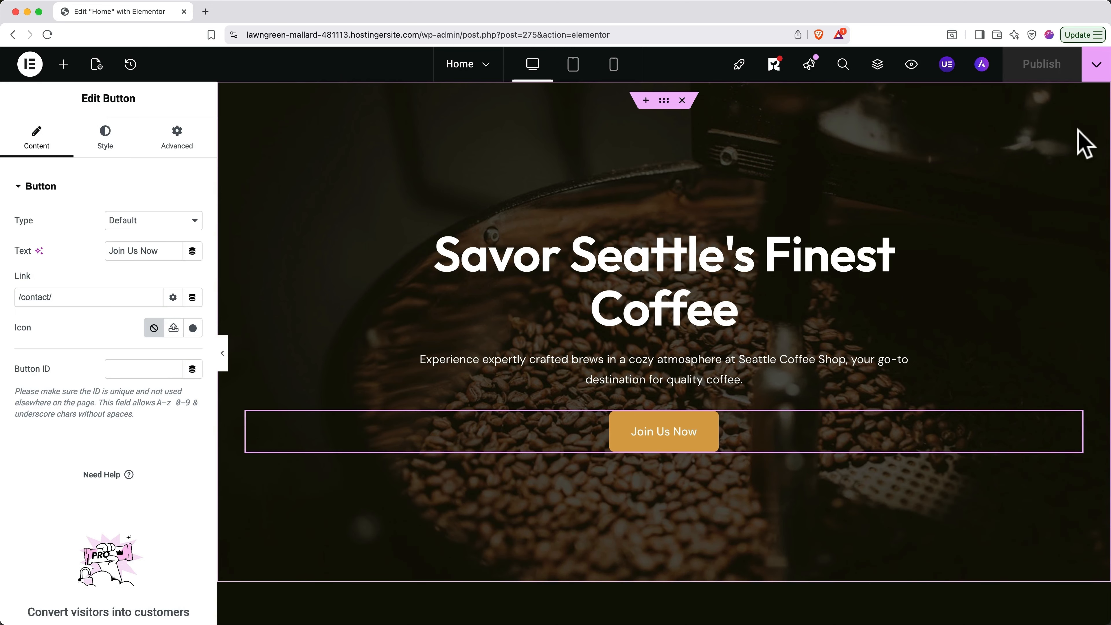
{"action": "scroll", "coordinate": [1085, 143], "scroll_direction": "down", "scroll_amount": 6}
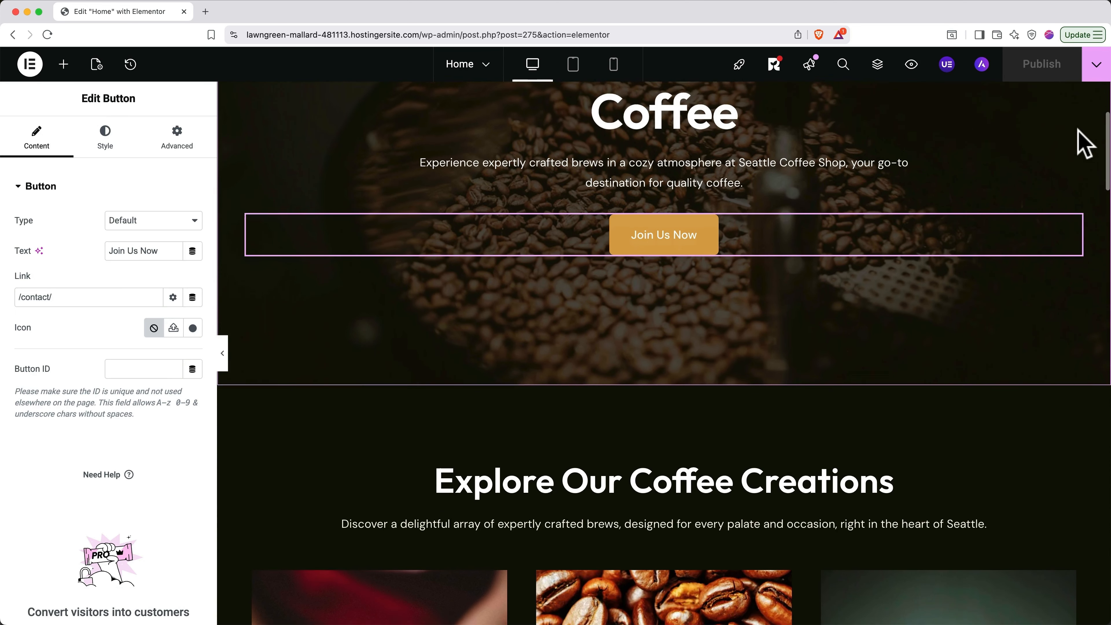
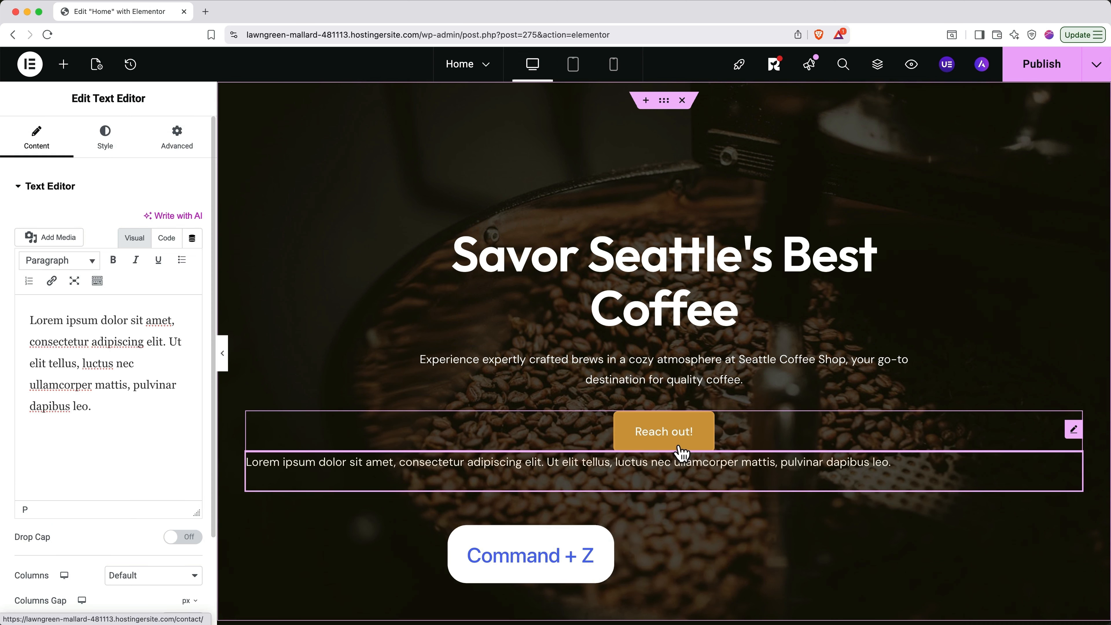
Step: Move the Lorem ipsum text block above the Reach out! button, then delete it
{"action": "left_click_drag", "start_coordinate": [695, 472], "coordinate": [689, 418]}
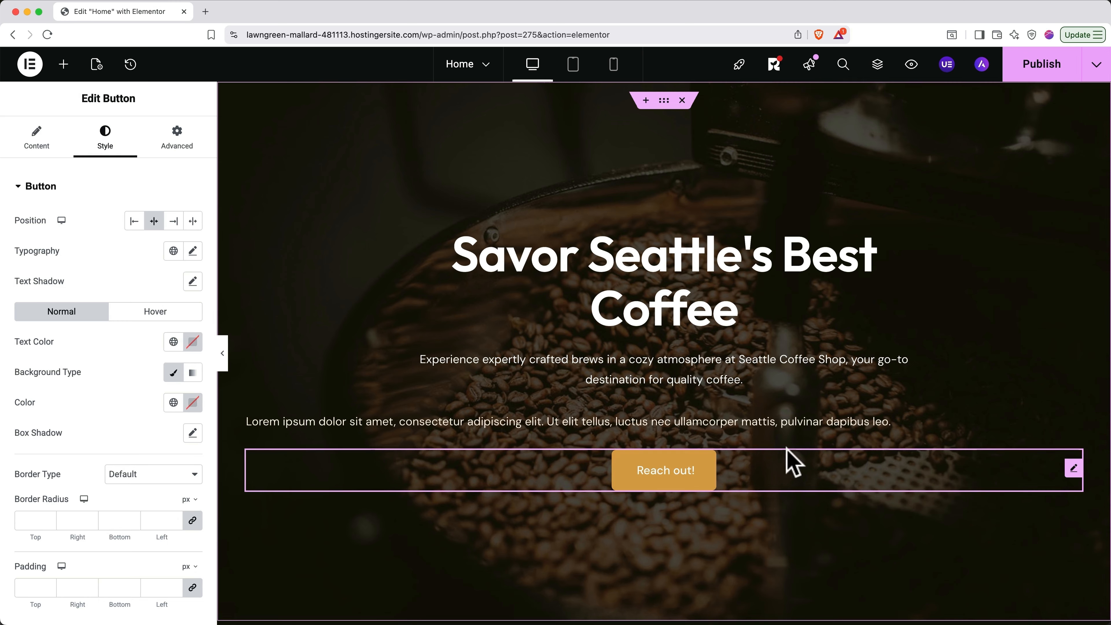
{"action": "right_click", "coordinate": [795, 437]}
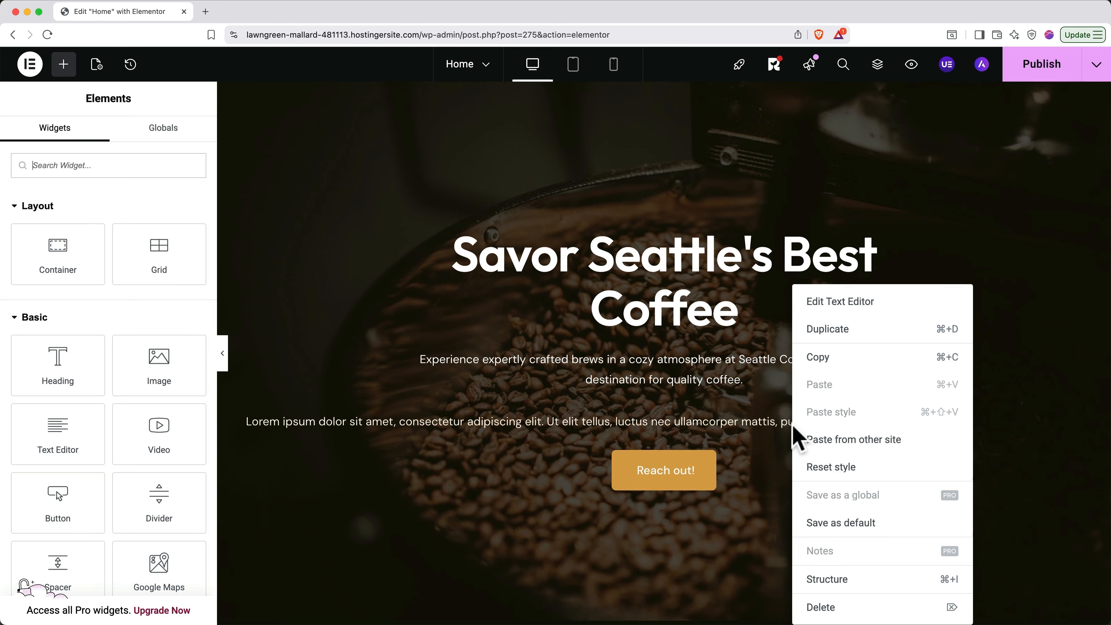
{"action": "left_click", "coordinate": [822, 607]}
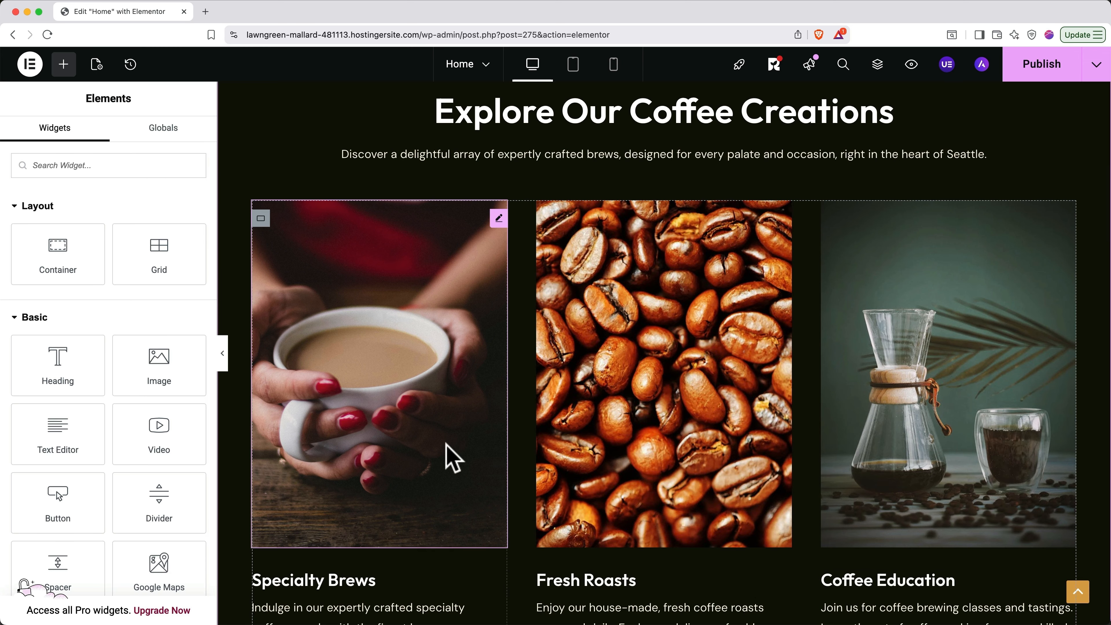
Step: Swap the Specialty Brews hands-and-cup image for the espresso-cup-on-saucer stock photo
{"action": "left_click", "coordinate": [444, 453]}
{"action": "mouse_move", "coordinate": [161, 284]}
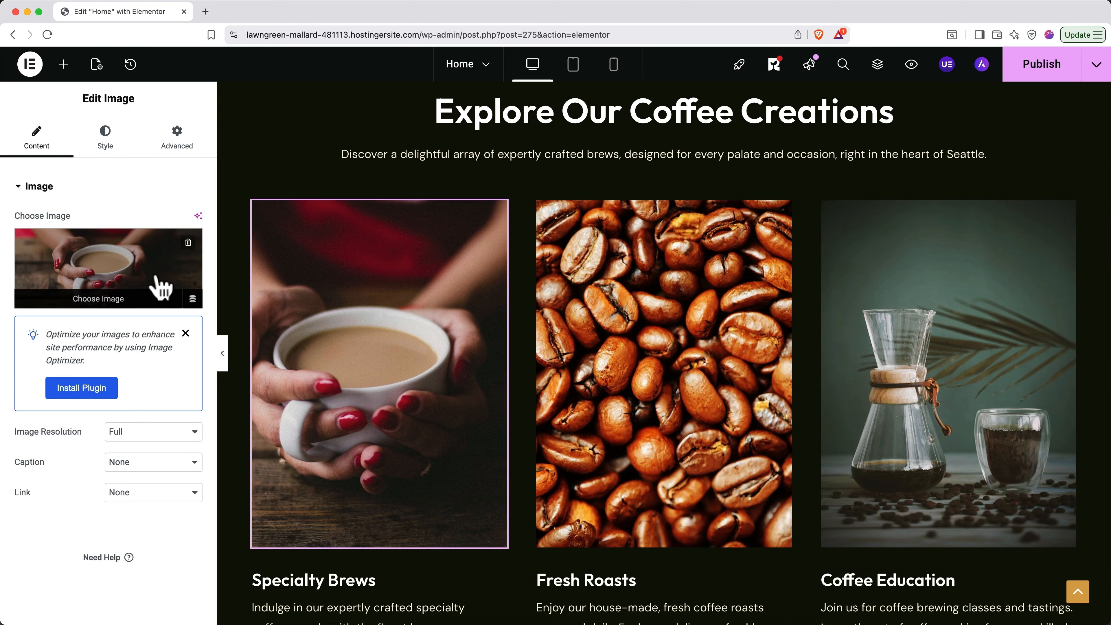
{"action": "left_click", "coordinate": [115, 299]}
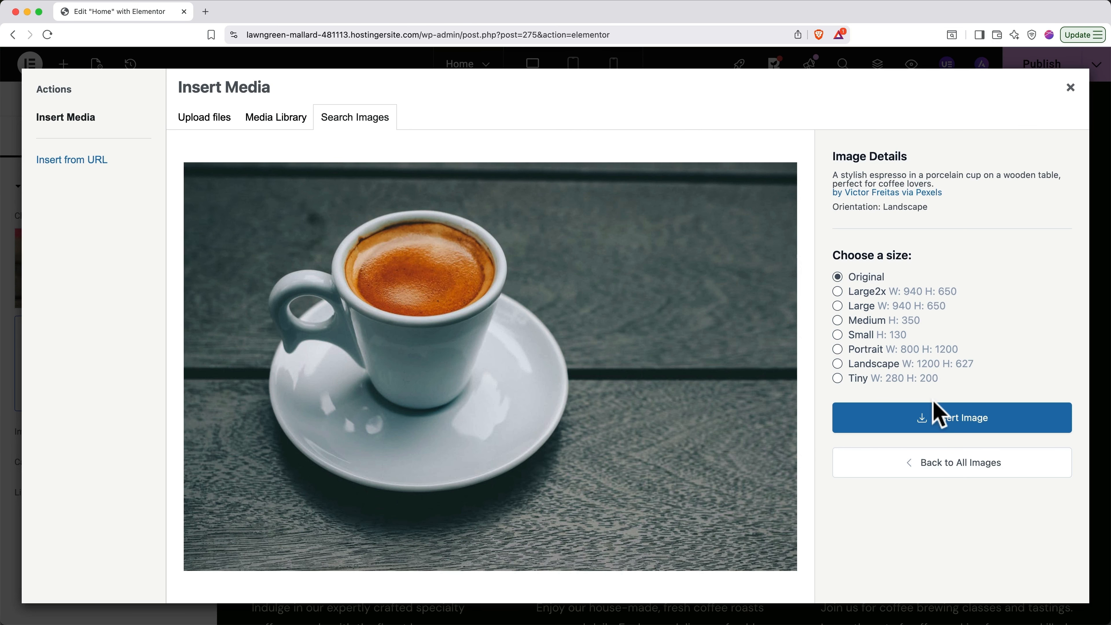
{"action": "left_click", "coordinate": [933, 419]}
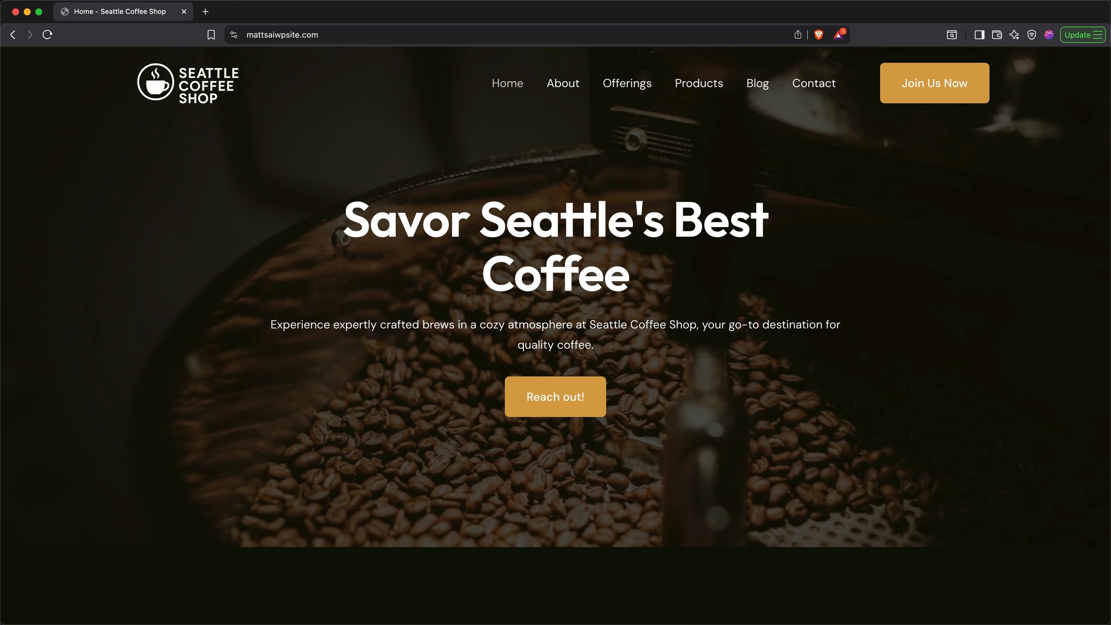
{"action": "scroll", "coordinate": [556, 335], "scroll_direction": "down", "scroll_amount": 20}
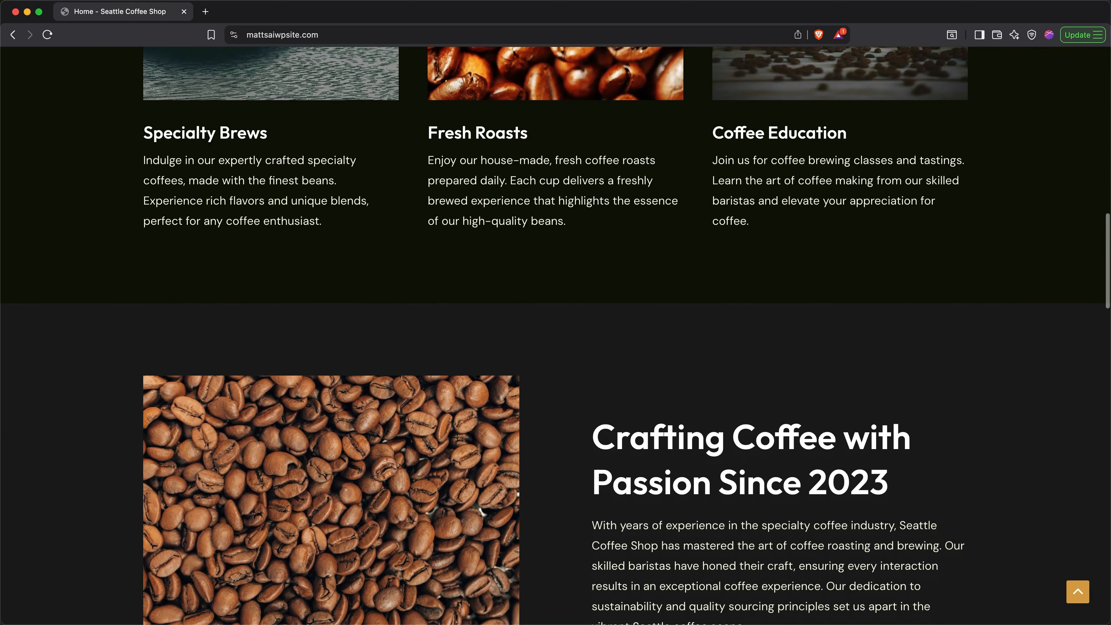
{"action": "scroll", "coordinate": [555, 335], "scroll_direction": "down", "scroll_amount": 3}
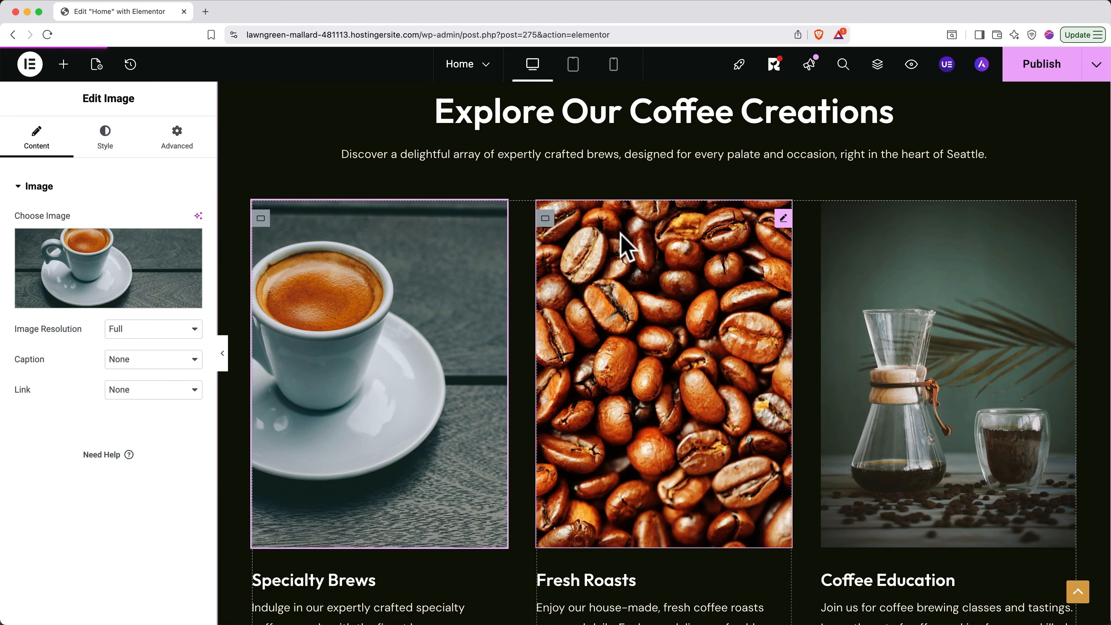
Step: Save the Home page and start a brand-new page
{"action": "left_click", "coordinate": [483, 75]}
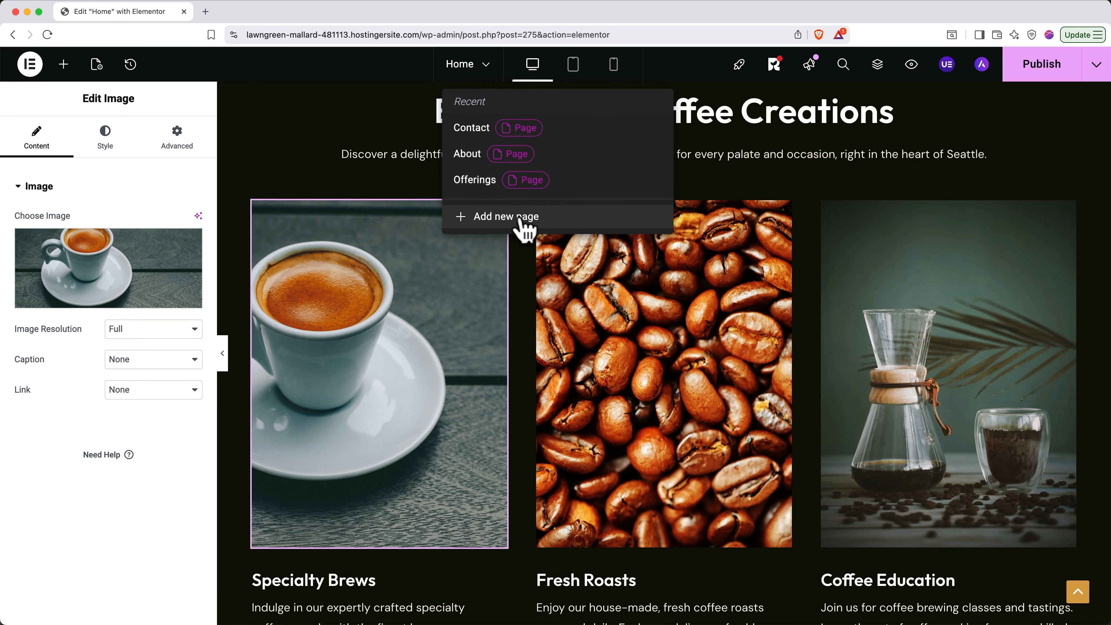
{"action": "left_click", "coordinate": [526, 222]}
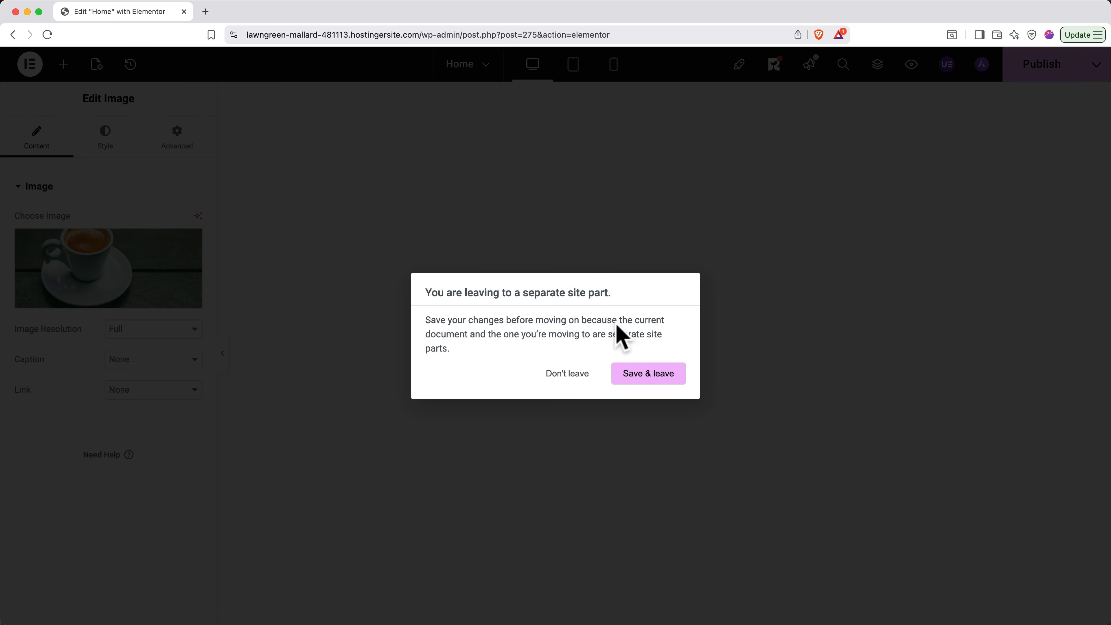
{"action": "left_click", "coordinate": [642, 374]}
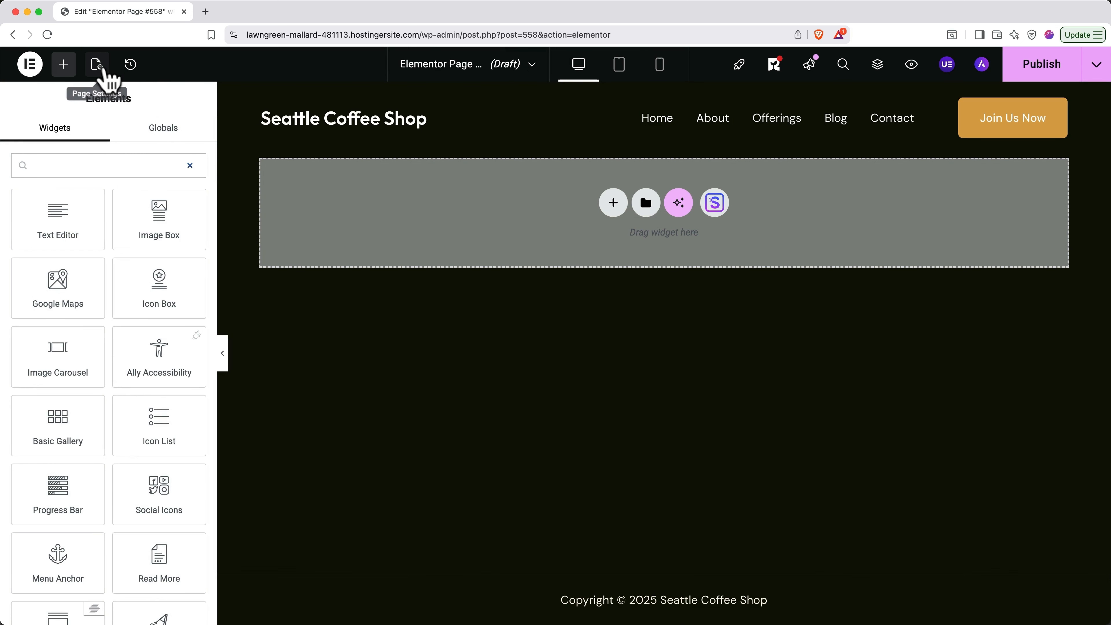
Step: Title the new page 'Products' and begin adding a flexbox section
{"action": "left_click", "coordinate": [98, 66]}
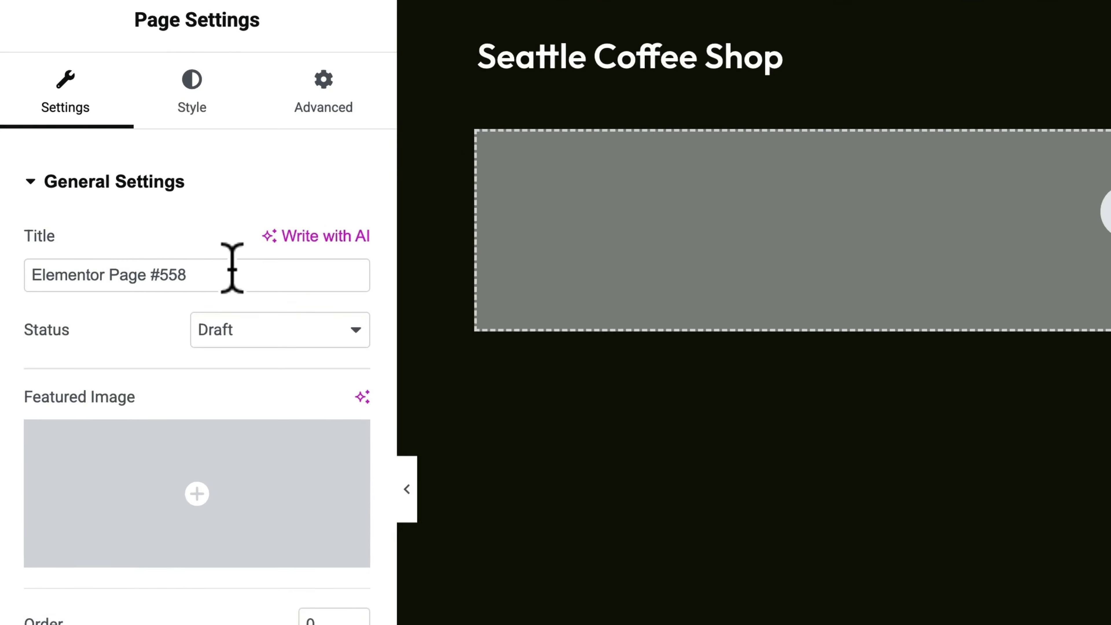
{"action": "triple_click", "coordinate": [231, 267]}
{"action": "type", "text": "Product"}
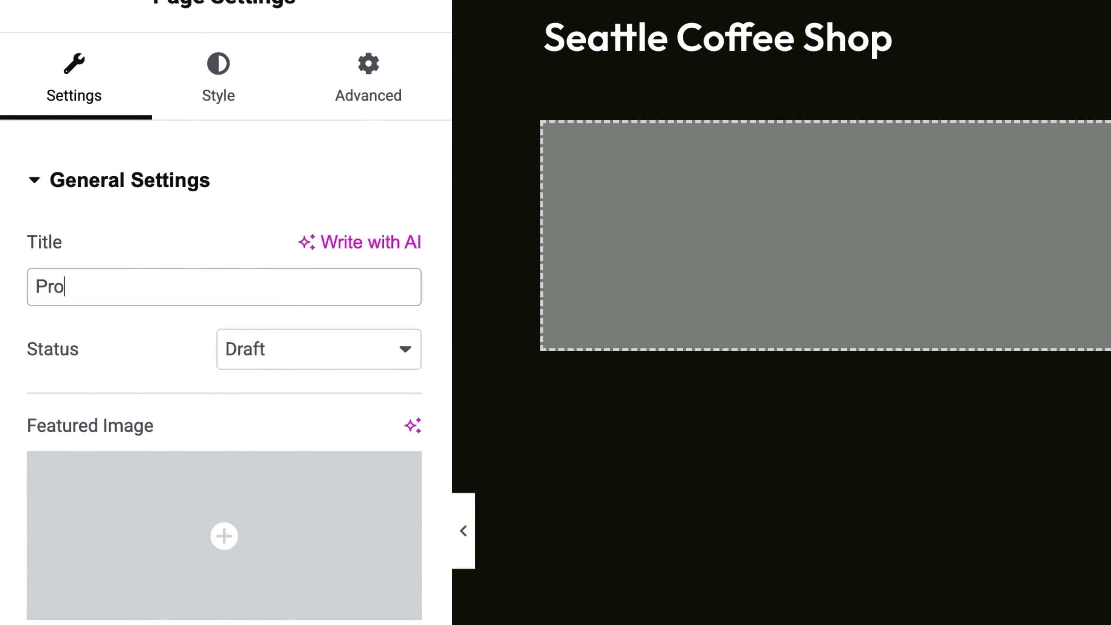
{"action": "type", "text": "s"}
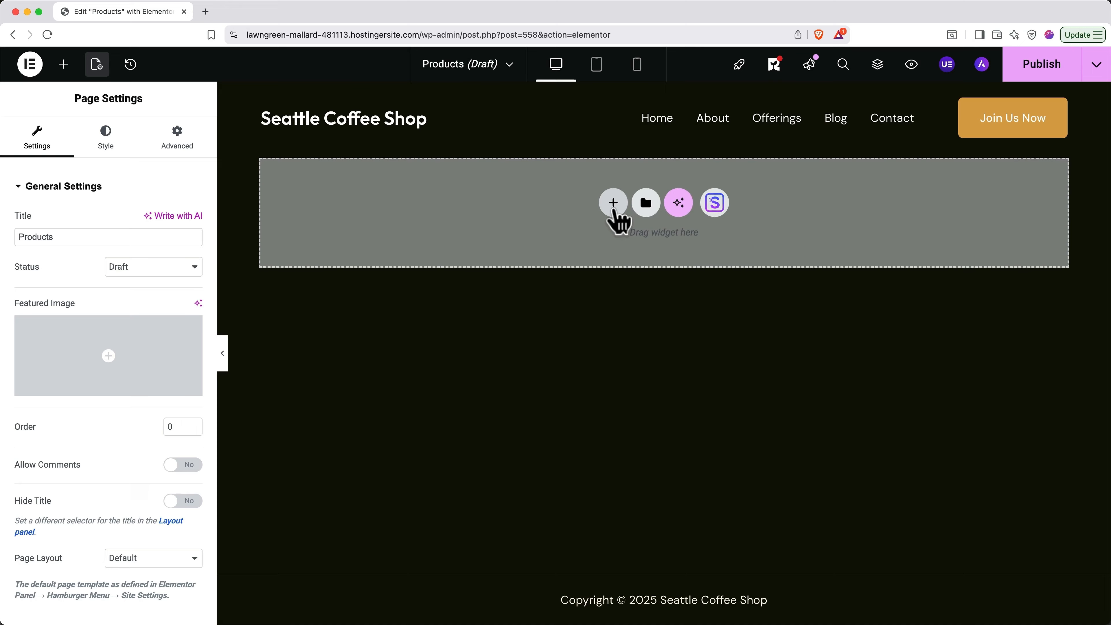
{"action": "left_click", "coordinate": [614, 205]}
{"action": "left_click", "coordinate": [618, 246]}
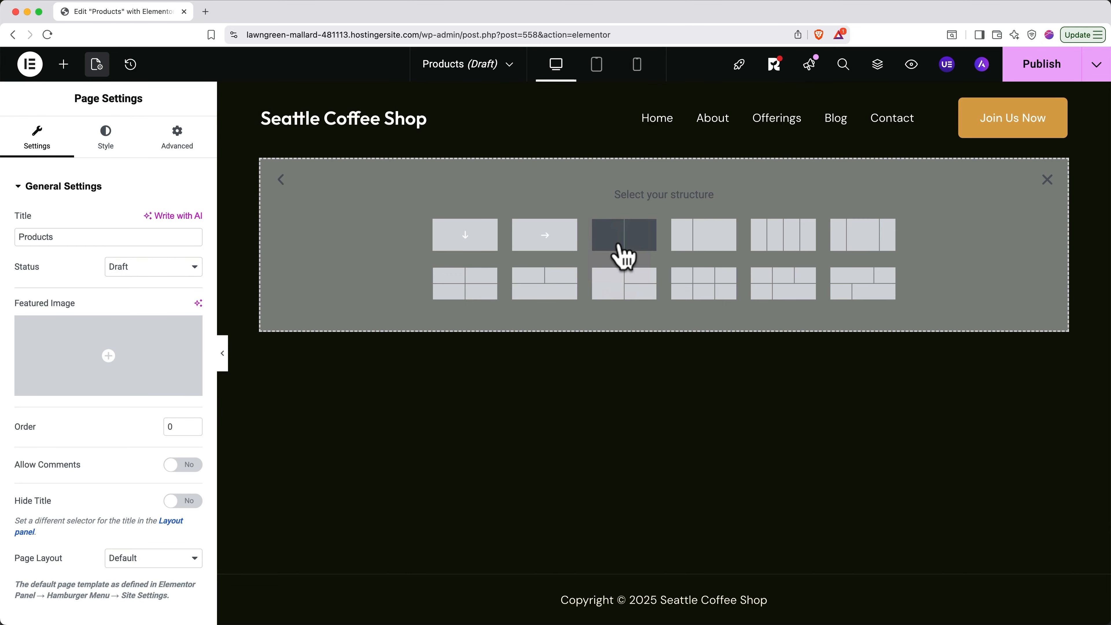
Step: Discard a trial two-column container and import the Mountain starter template
{"action": "left_click", "coordinate": [618, 245]}
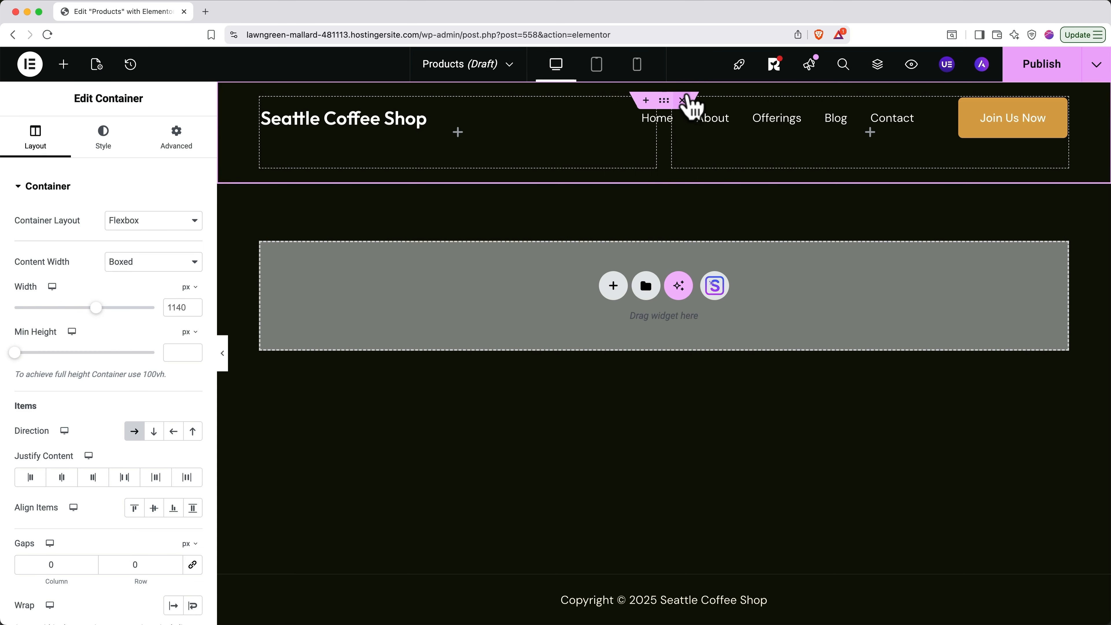
{"action": "left_click", "coordinate": [682, 101]}
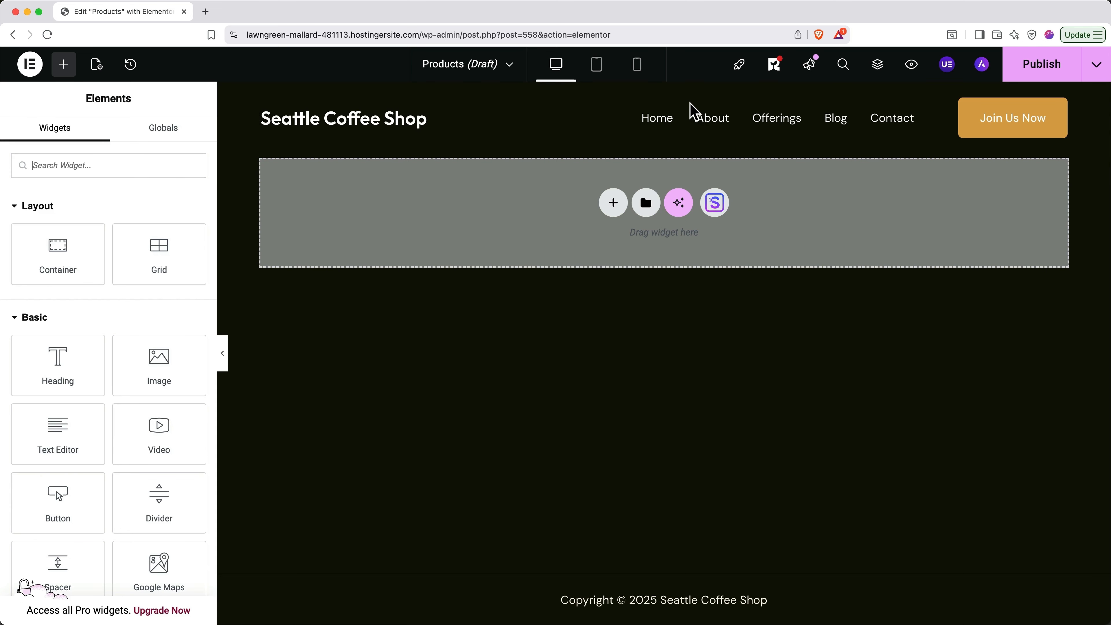
{"action": "left_click", "coordinate": [715, 204]}
{"action": "scroll", "coordinate": [719, 218], "scroll_direction": "down", "scroll_amount": 9}
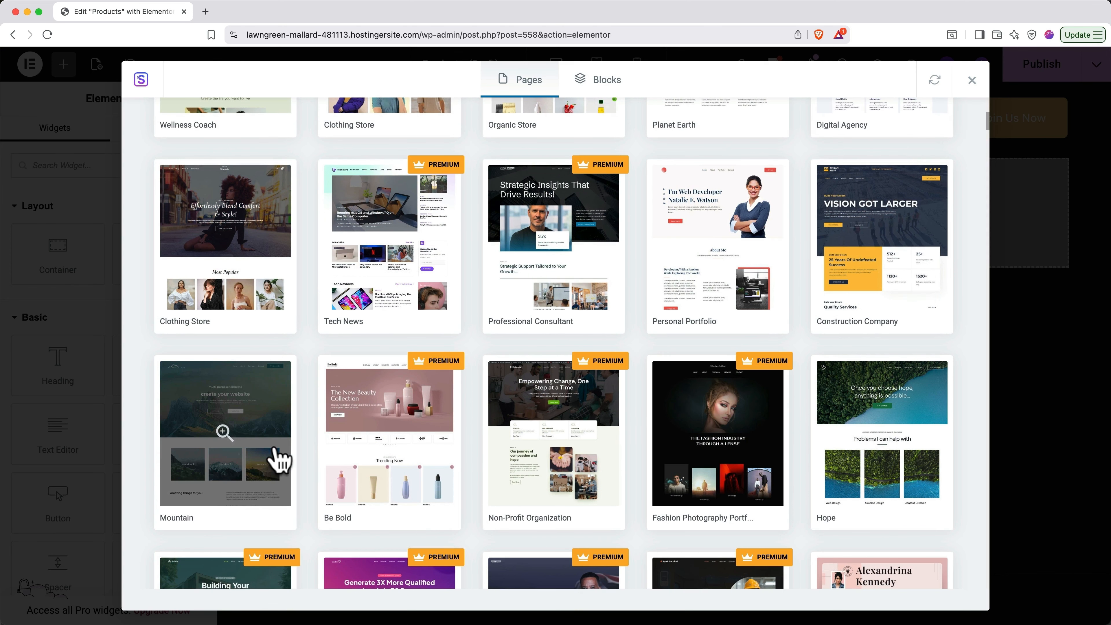
{"action": "left_click", "coordinate": [275, 453]}
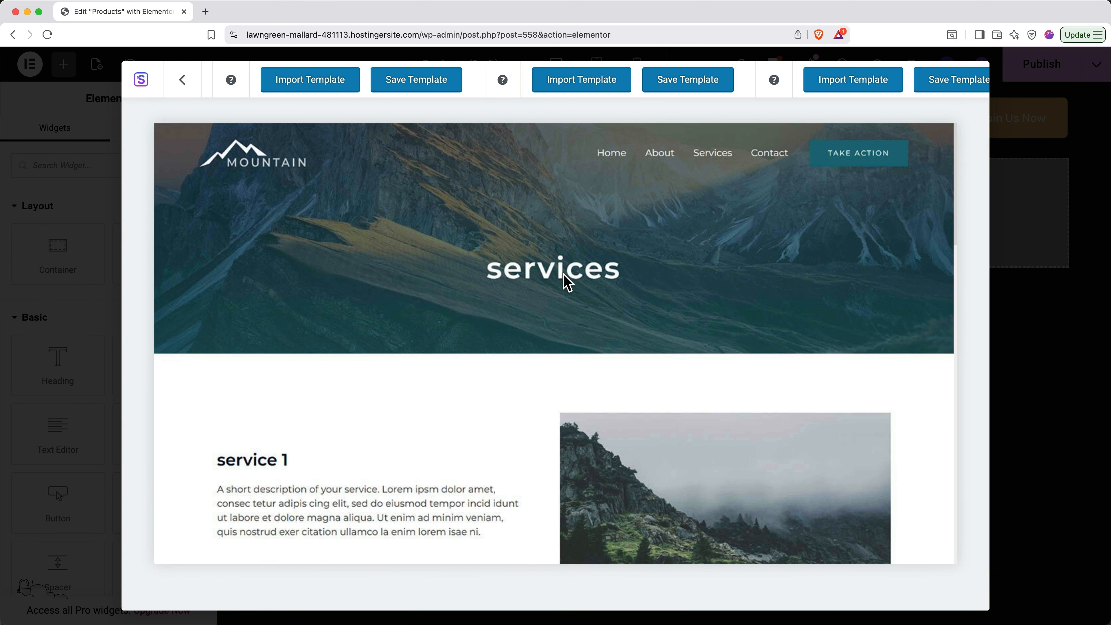
{"action": "left_click", "coordinate": [313, 86]}
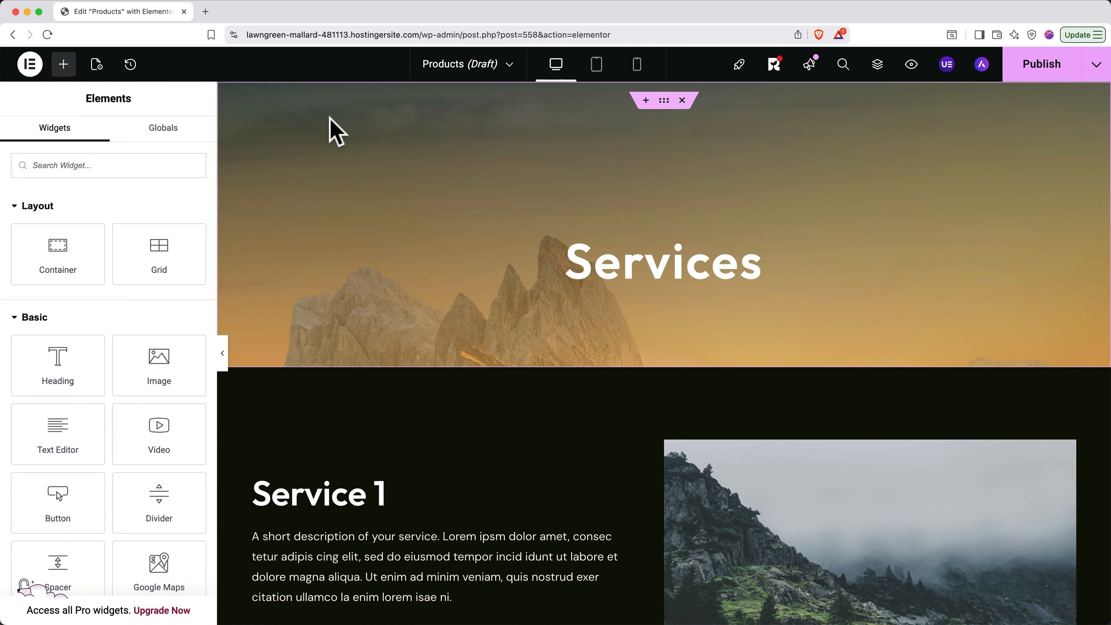
Step: Rename the Services hero heading to 'Products', publish, and preview the page
{"action": "double_click", "coordinate": [610, 265]}
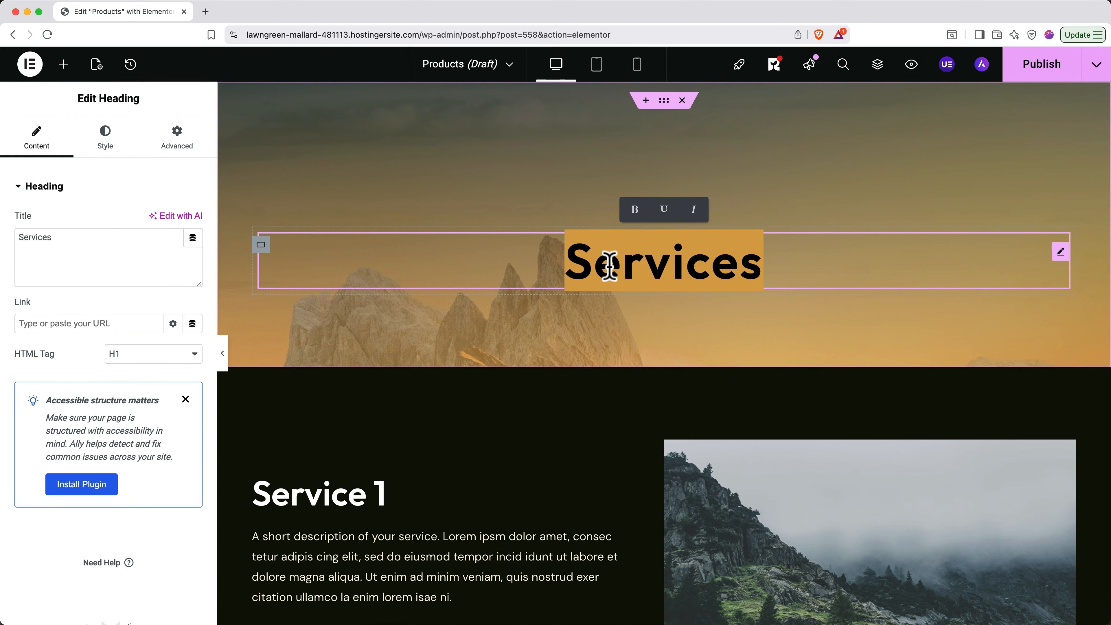
{"action": "type", "text": "Products"}
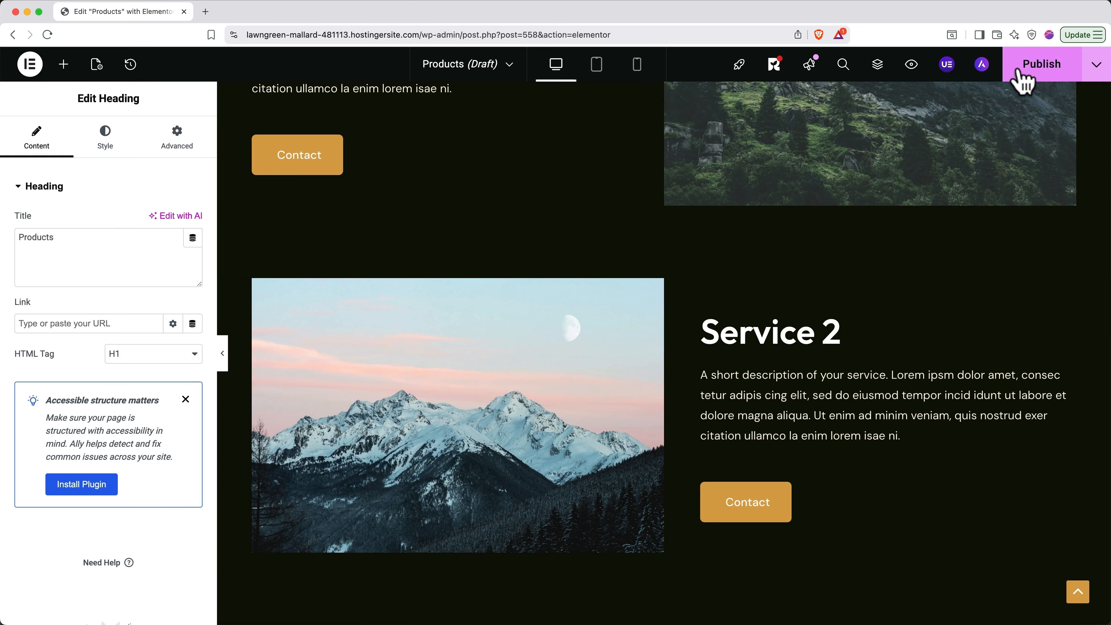
{"action": "left_click", "coordinate": [1019, 71]}
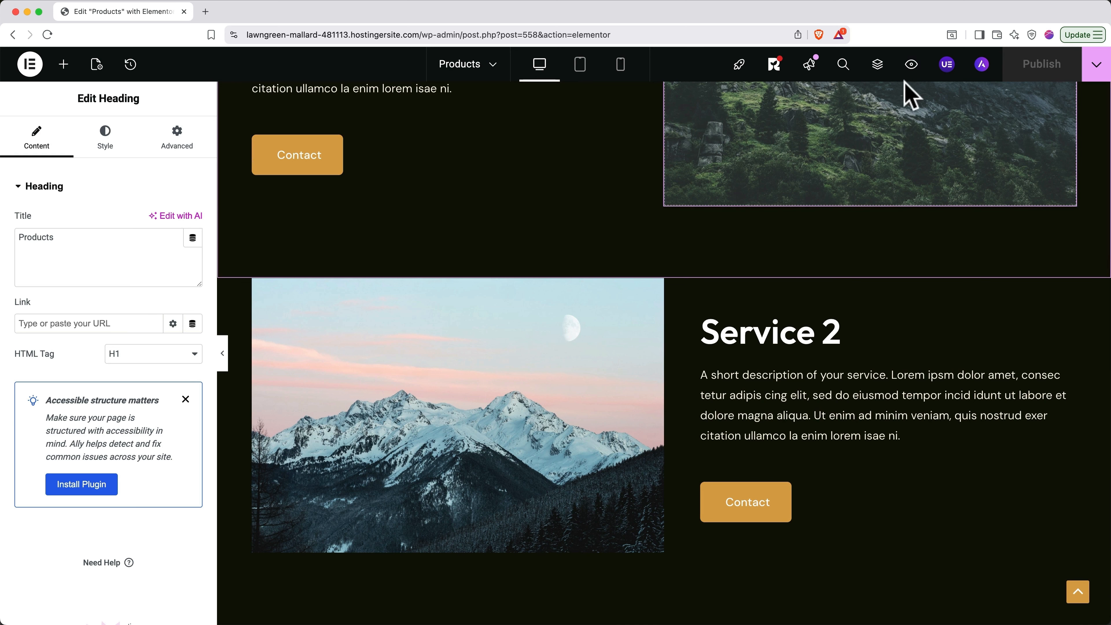
{"action": "left_click", "coordinate": [911, 65]}
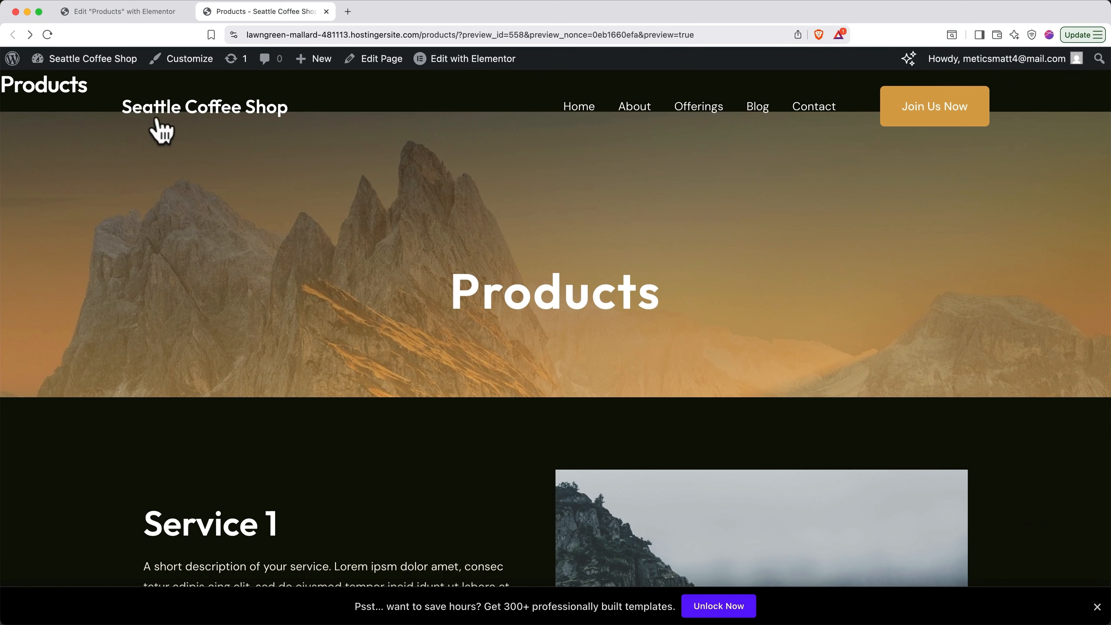
Step: Hide the Products page title, save, view the live page, and open the Customizer
{"action": "left_click", "coordinate": [360, 64]}
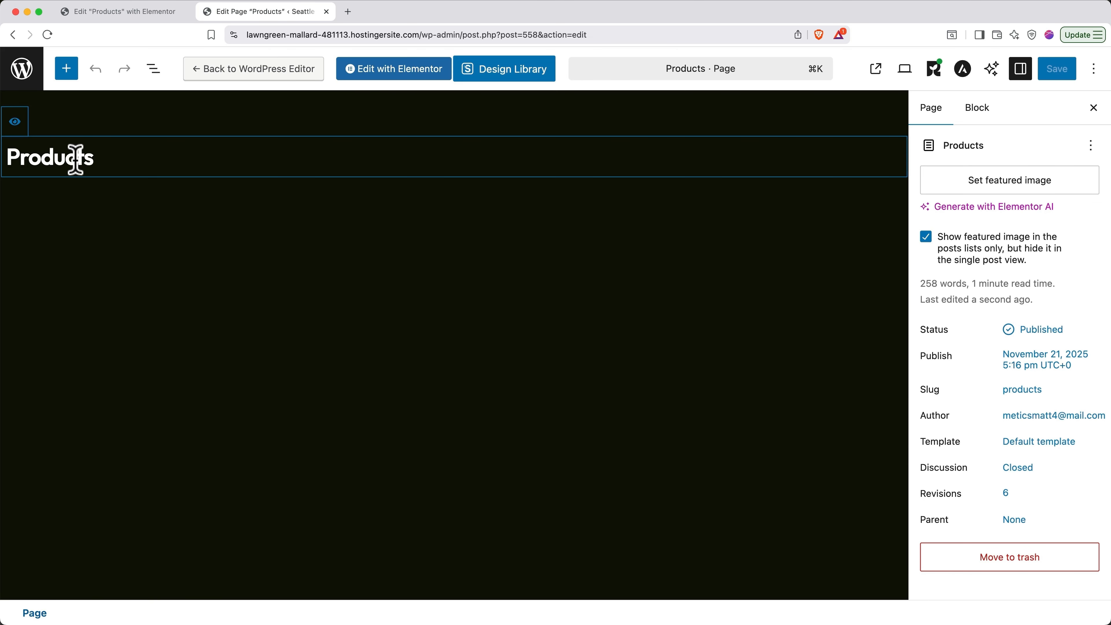
{"action": "left_click", "coordinate": [16, 125]}
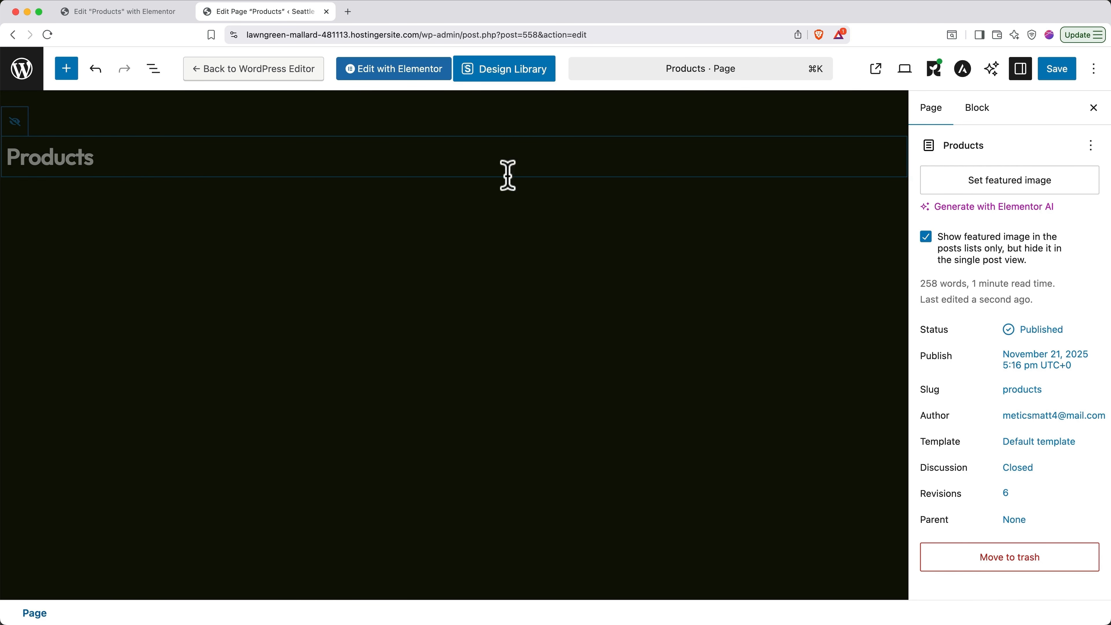
{"action": "left_click", "coordinate": [1051, 75]}
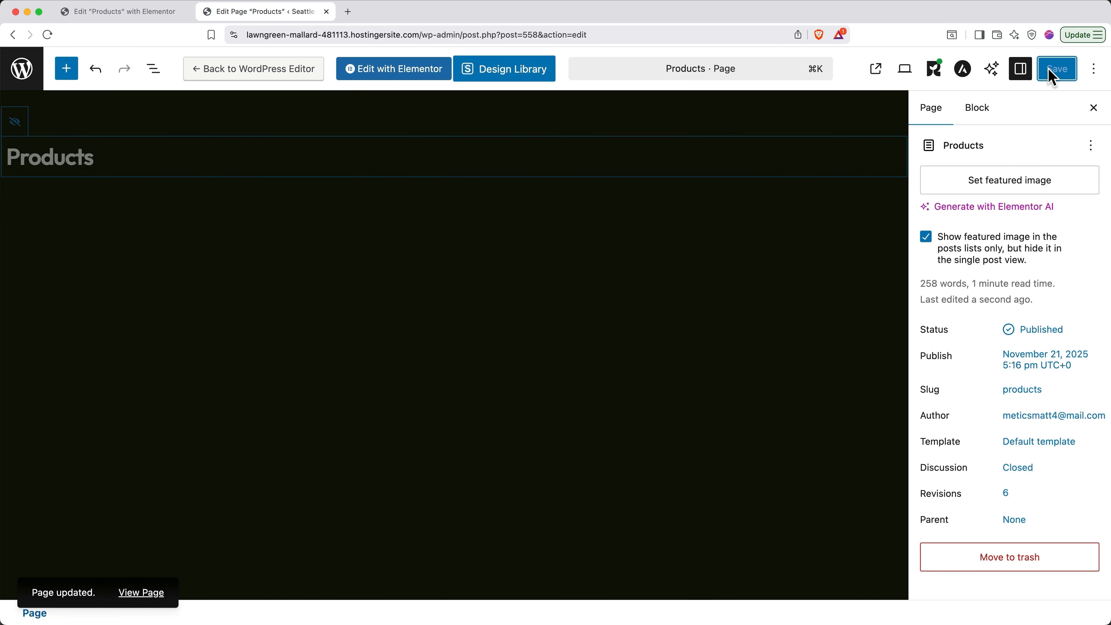
{"action": "left_click", "coordinate": [875, 70]}
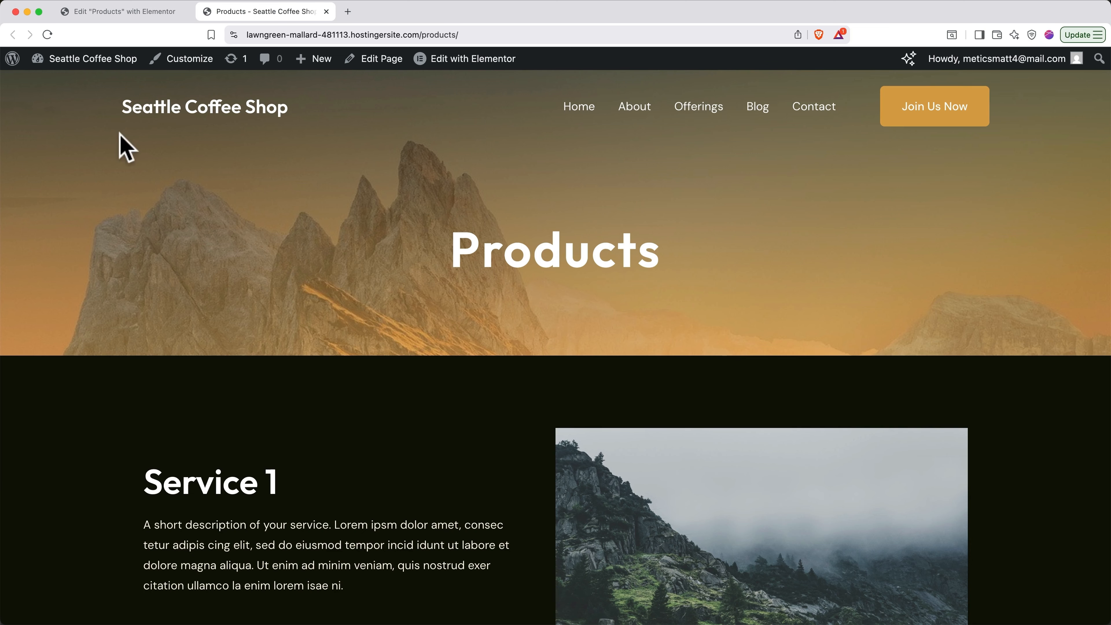
{"action": "left_click", "coordinate": [162, 67]}
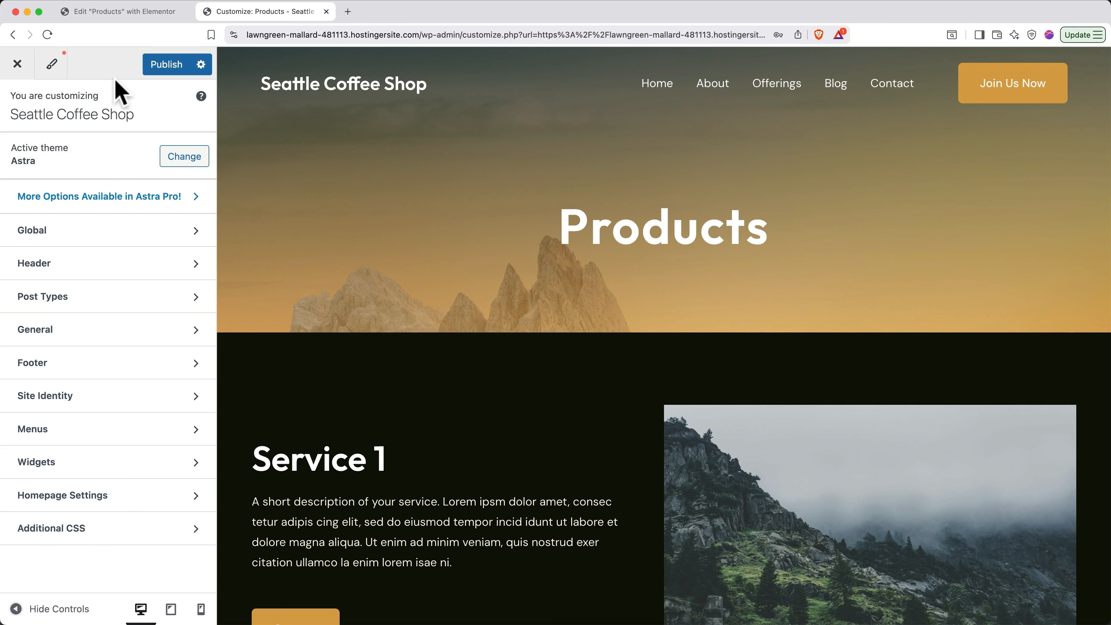
Step: Add Products to the Main Menu between Offerings and Blog and publish
{"action": "left_click", "coordinate": [110, 431]}
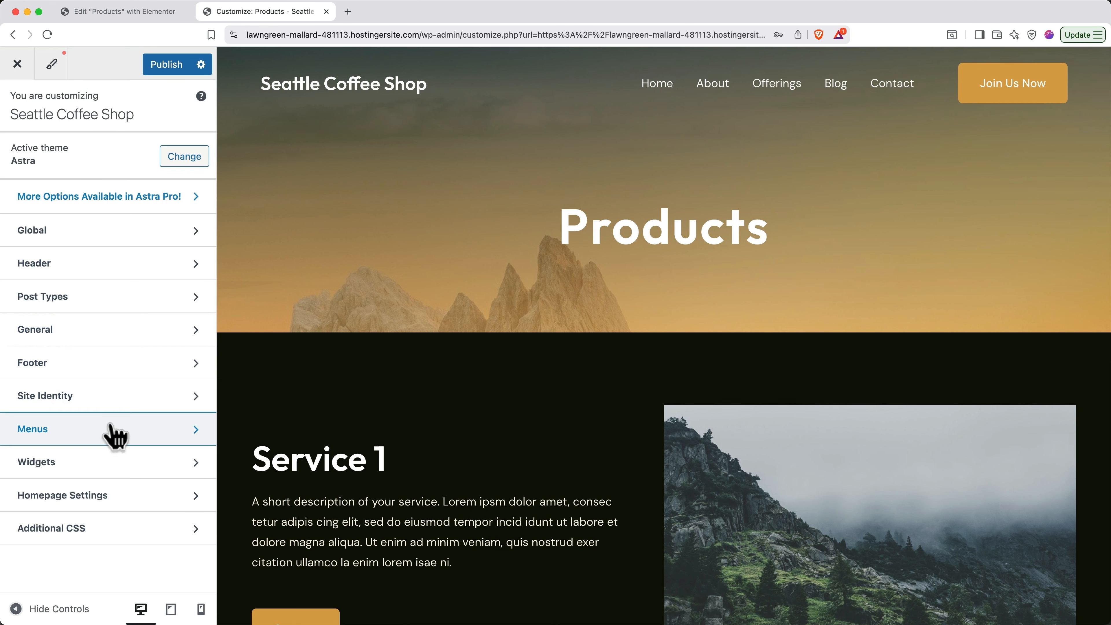
{"action": "left_click", "coordinate": [186, 230]}
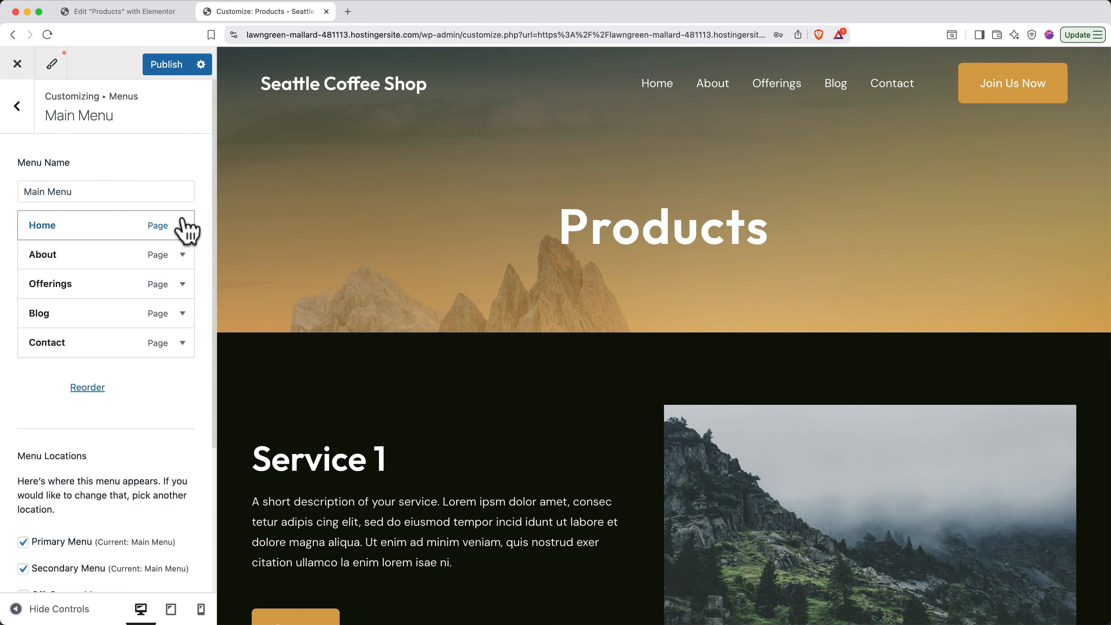
{"action": "left_click", "coordinate": [166, 391]}
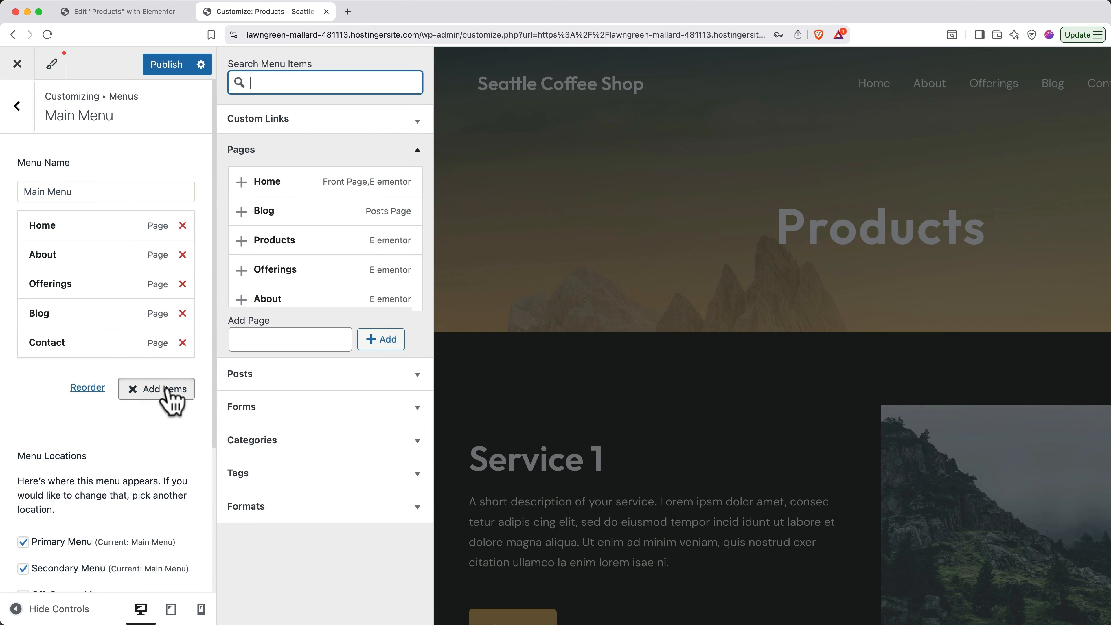
{"action": "left_click", "coordinate": [292, 256]}
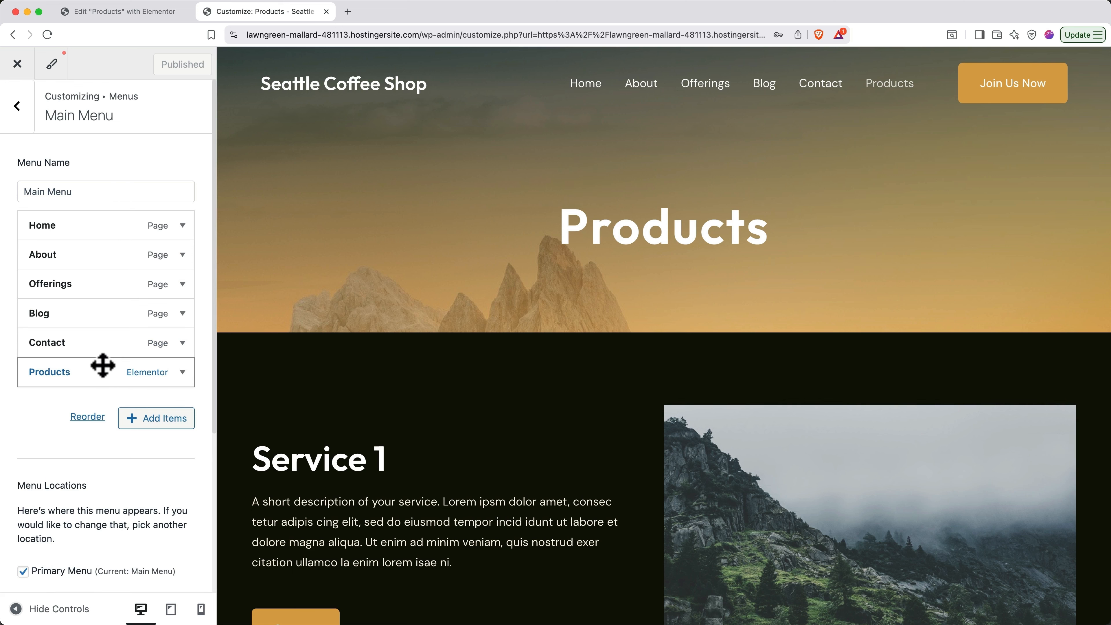
{"action": "left_click_drag", "start_coordinate": [99, 369], "coordinate": [100, 277]}
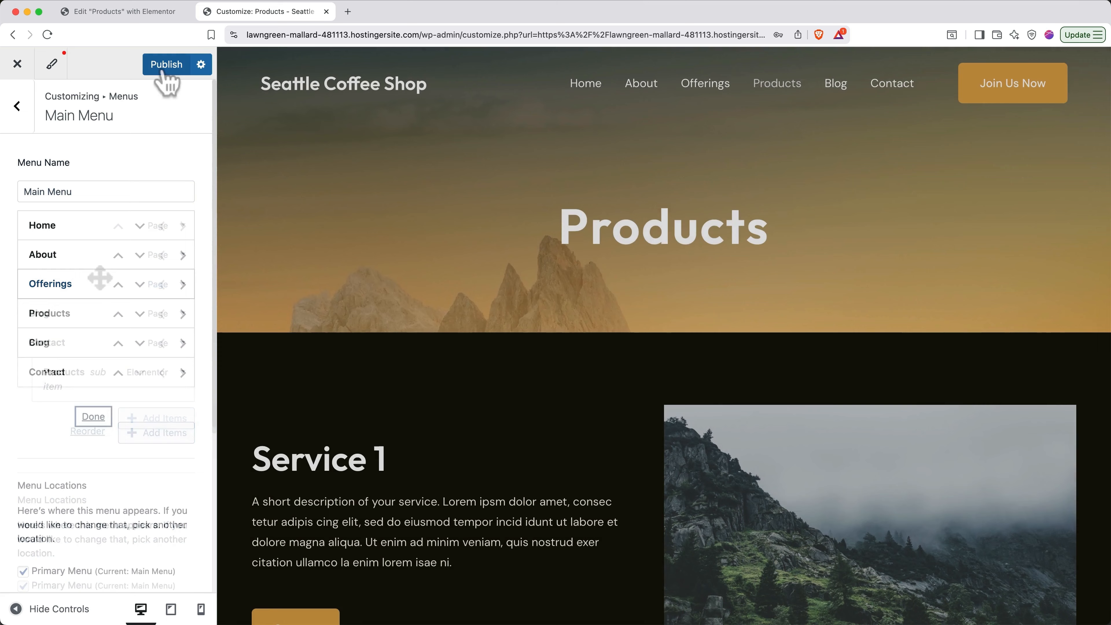
{"action": "left_click", "coordinate": [165, 70]}
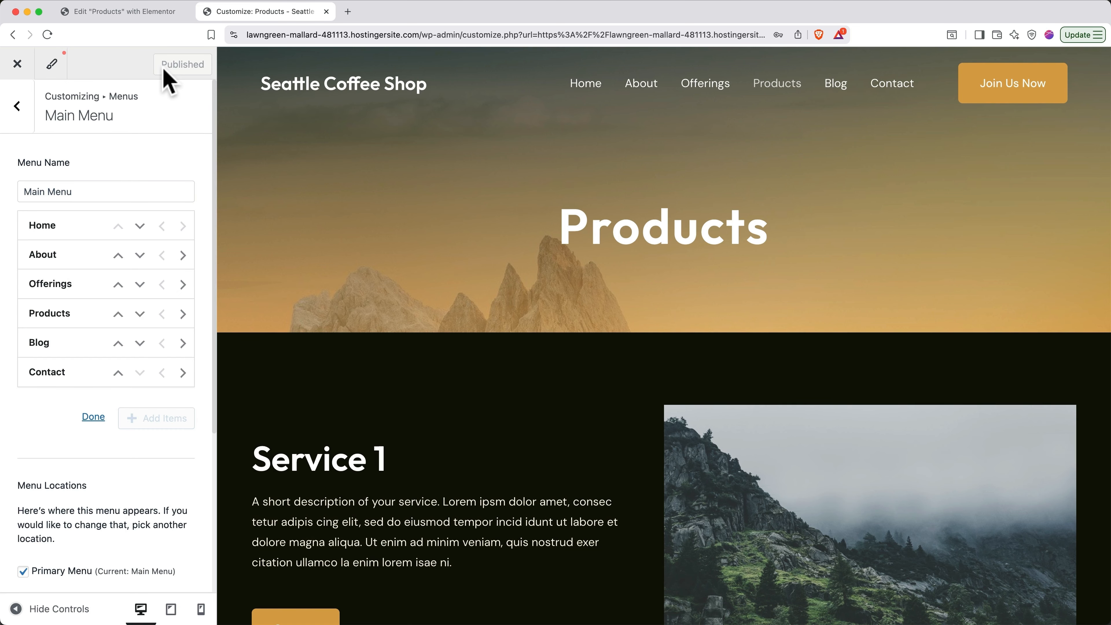
Step: Select the Seattle Coffee Shop image as the header logo under Site Title & Logo
{"action": "left_click", "coordinate": [18, 110]}
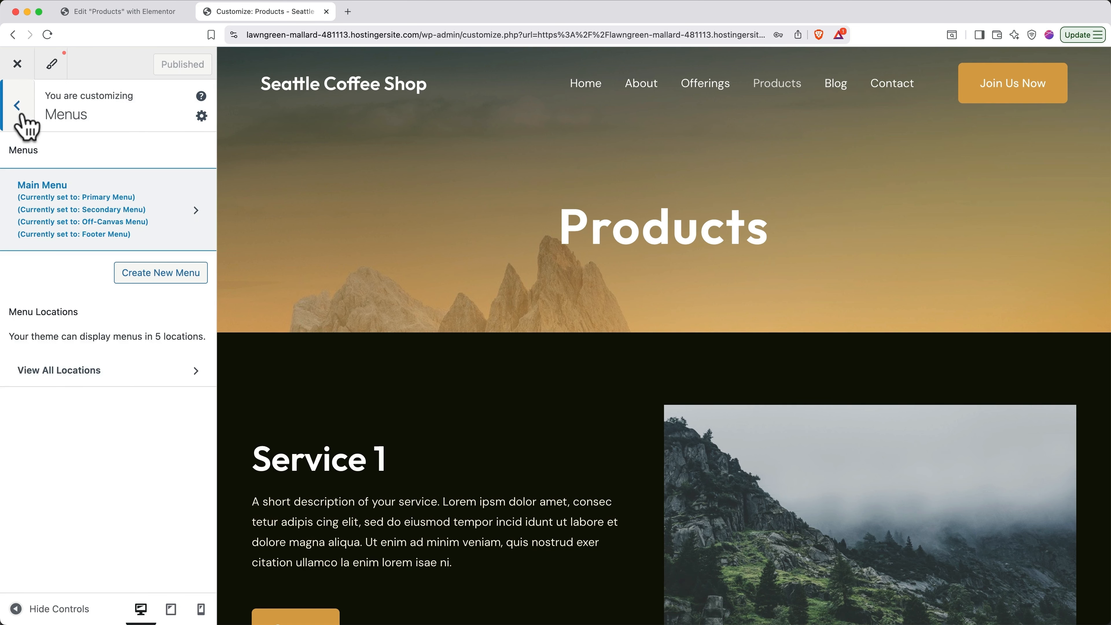
{"action": "left_click", "coordinate": [24, 116]}
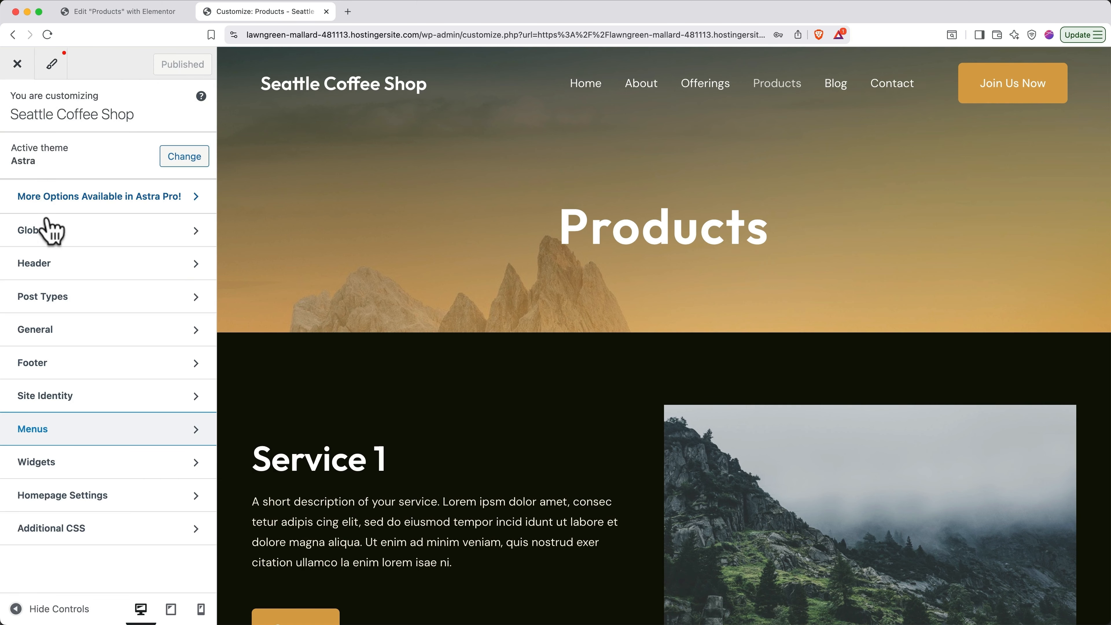
{"action": "left_click", "coordinate": [62, 265]}
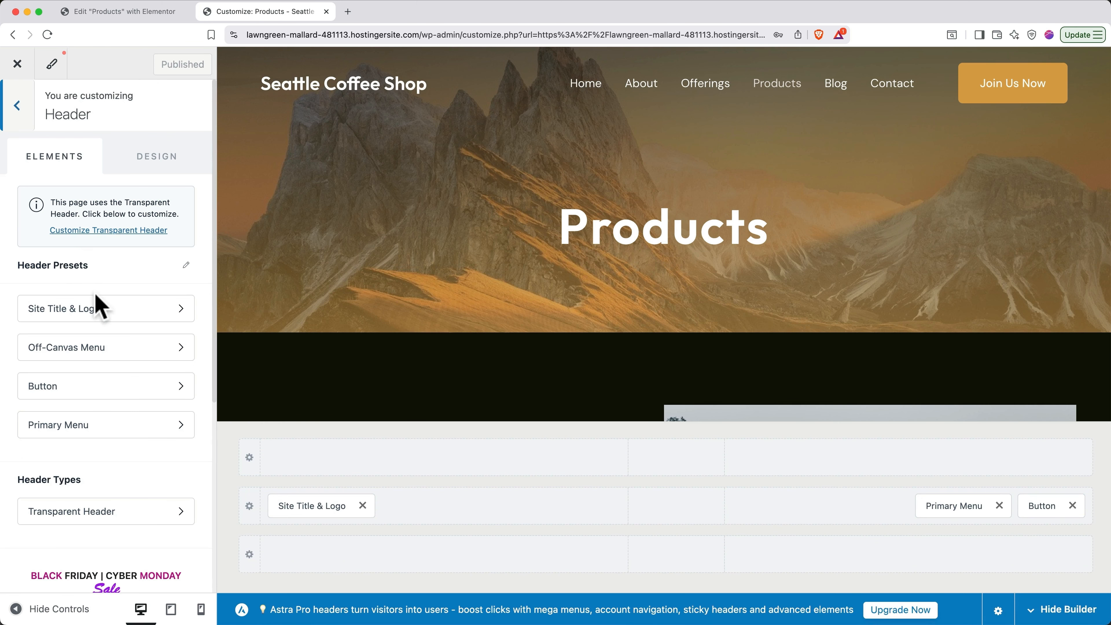
{"action": "left_click", "coordinate": [128, 329]}
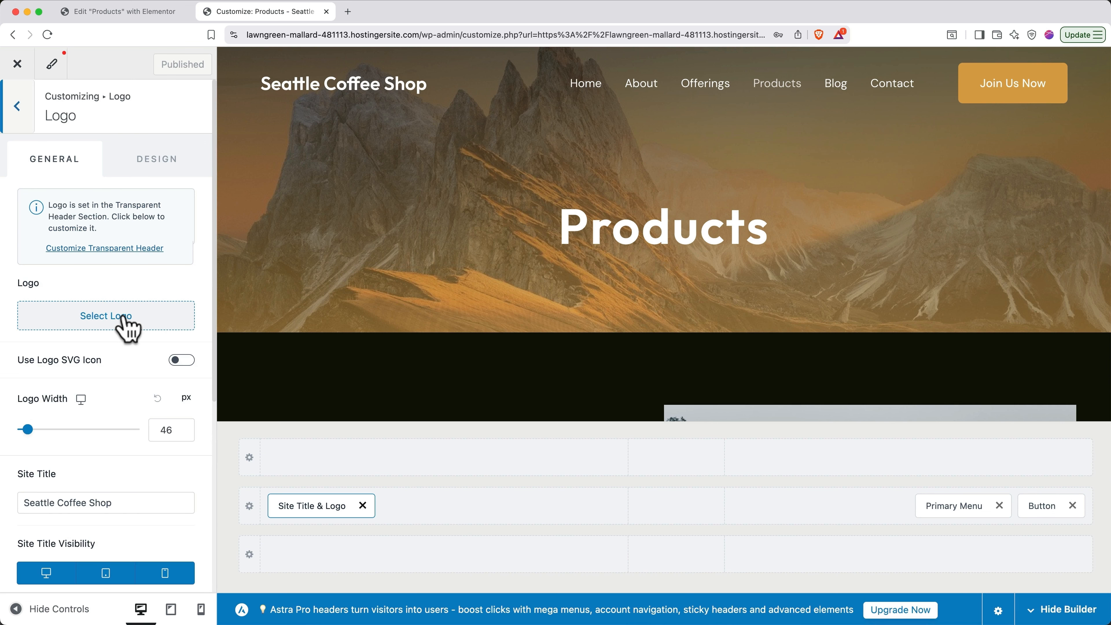
{"action": "left_click", "coordinate": [124, 317]}
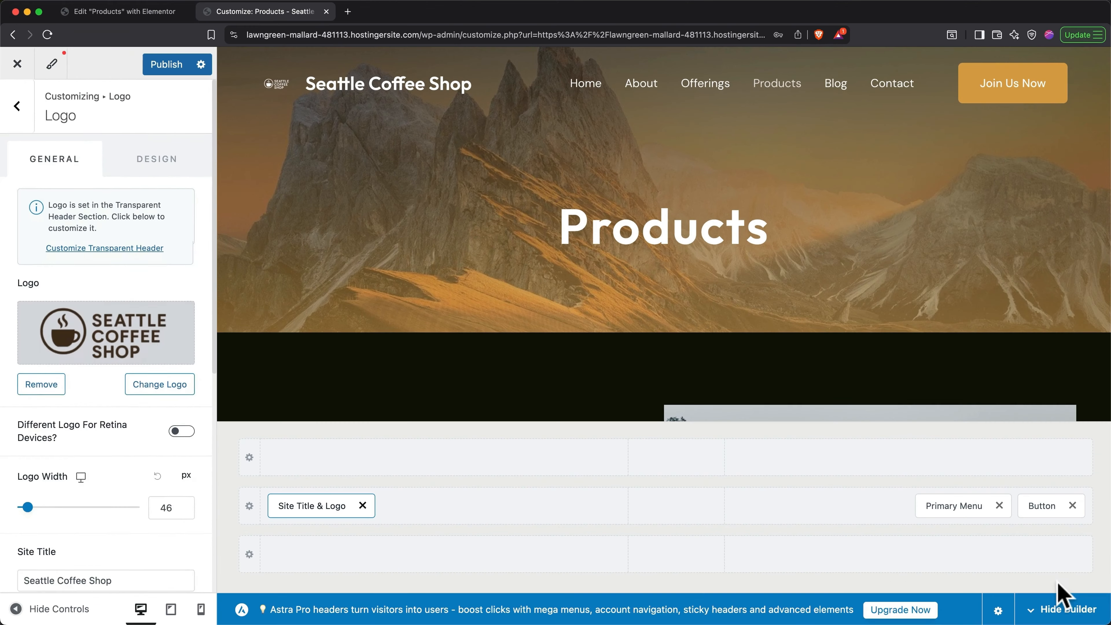
Step: Hide the site title on desktop and tablet and set logo width to 190 px
{"action": "scroll", "coordinate": [123, 518], "scroll_direction": "down", "scroll_amount": 2}
{"action": "scroll", "coordinate": [123, 517], "scroll_direction": "down", "scroll_amount": 3}
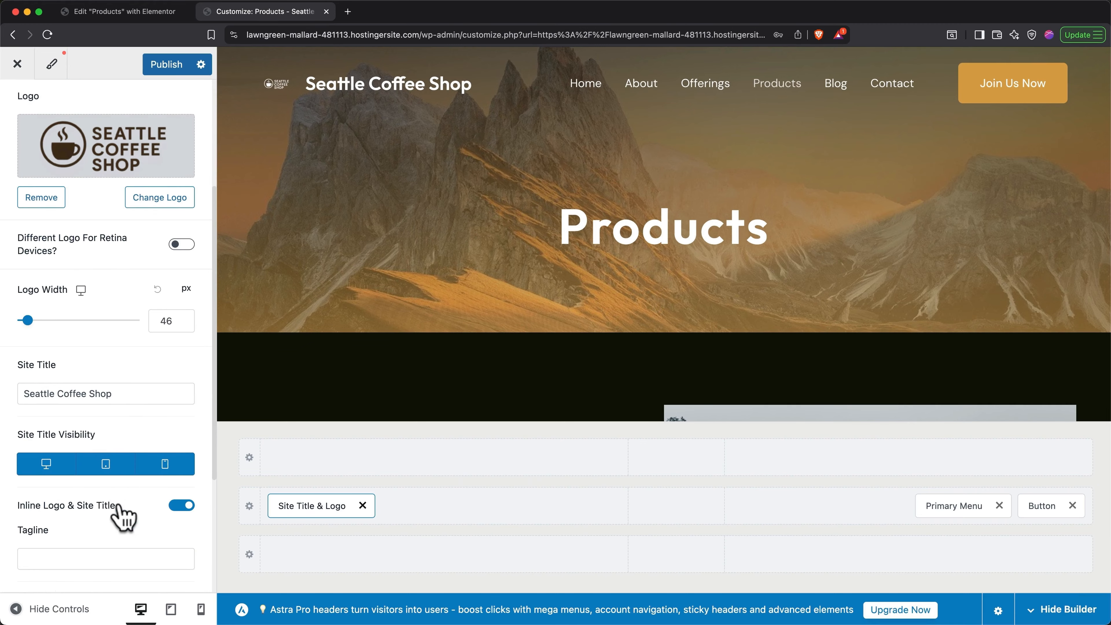
{"action": "left_click", "coordinate": [46, 462]}
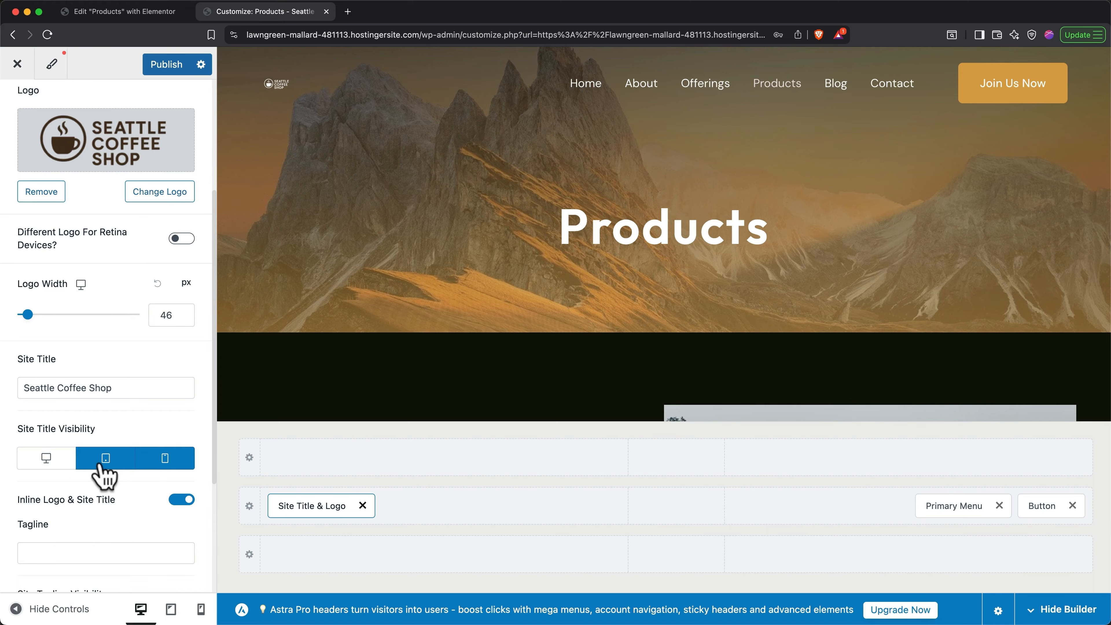
{"action": "left_click", "coordinate": [105, 459]}
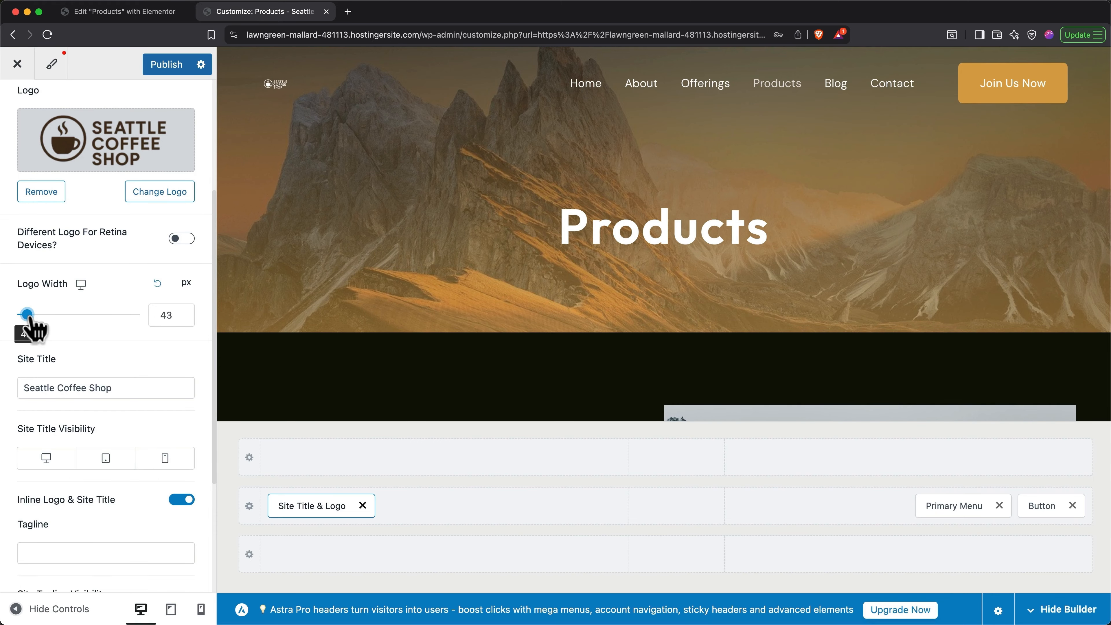
{"action": "left_click_drag", "start_coordinate": [31, 315], "coordinate": [57, 315]}
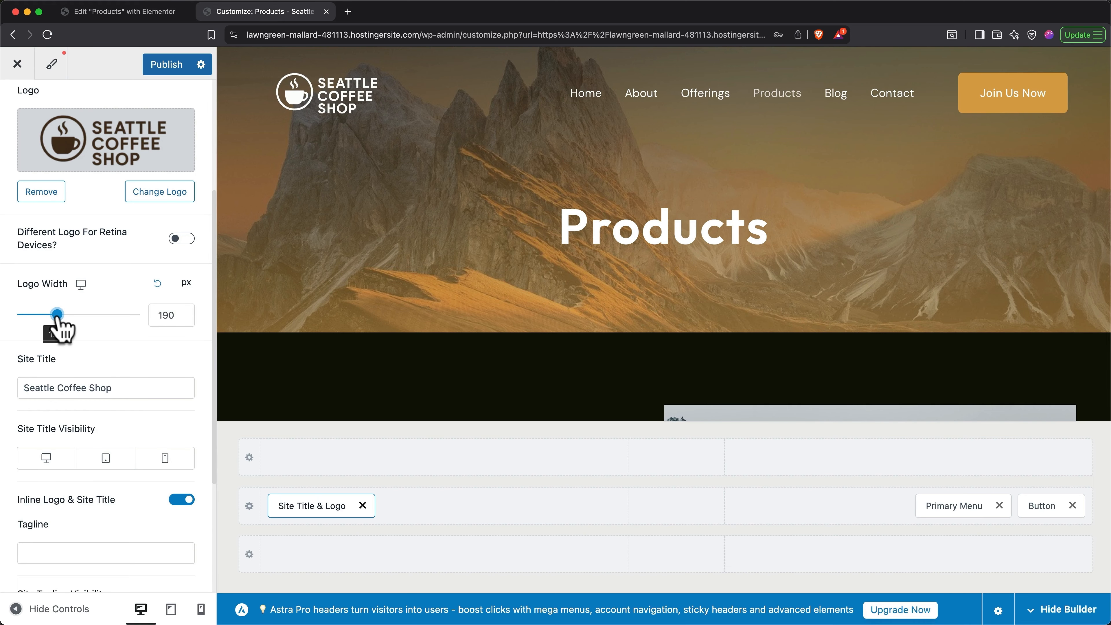
{"action": "scroll", "coordinate": [59, 326], "scroll_direction": "up", "scroll_amount": 5}
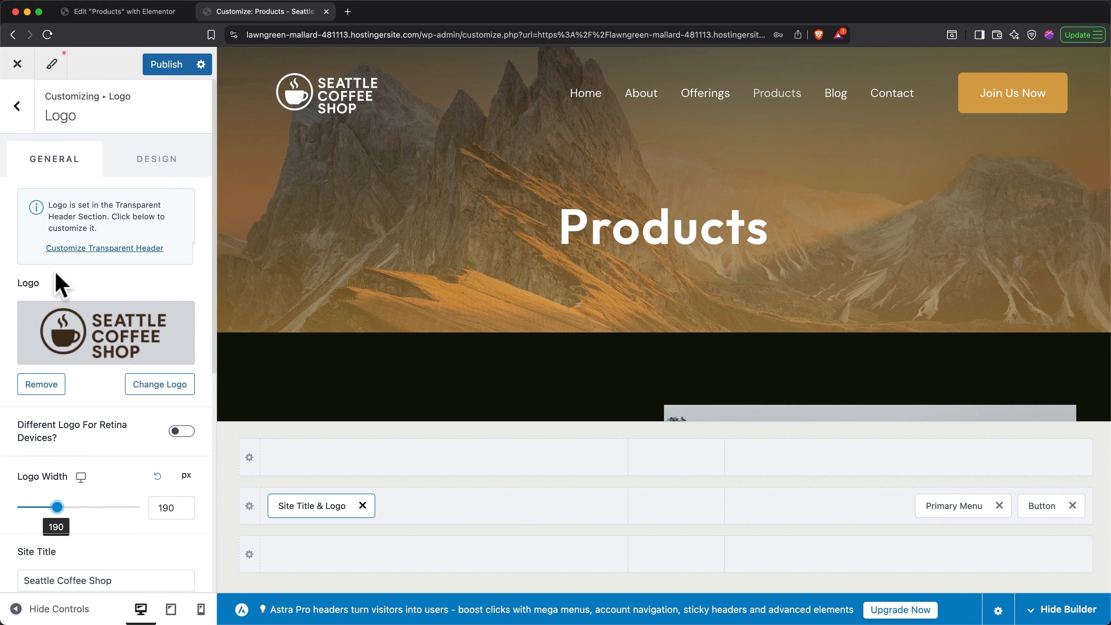
Step: Check the footer's Insert Elements options and publish the header logo changes
{"action": "left_click", "coordinate": [18, 110]}
{"action": "left_click", "coordinate": [18, 109]}
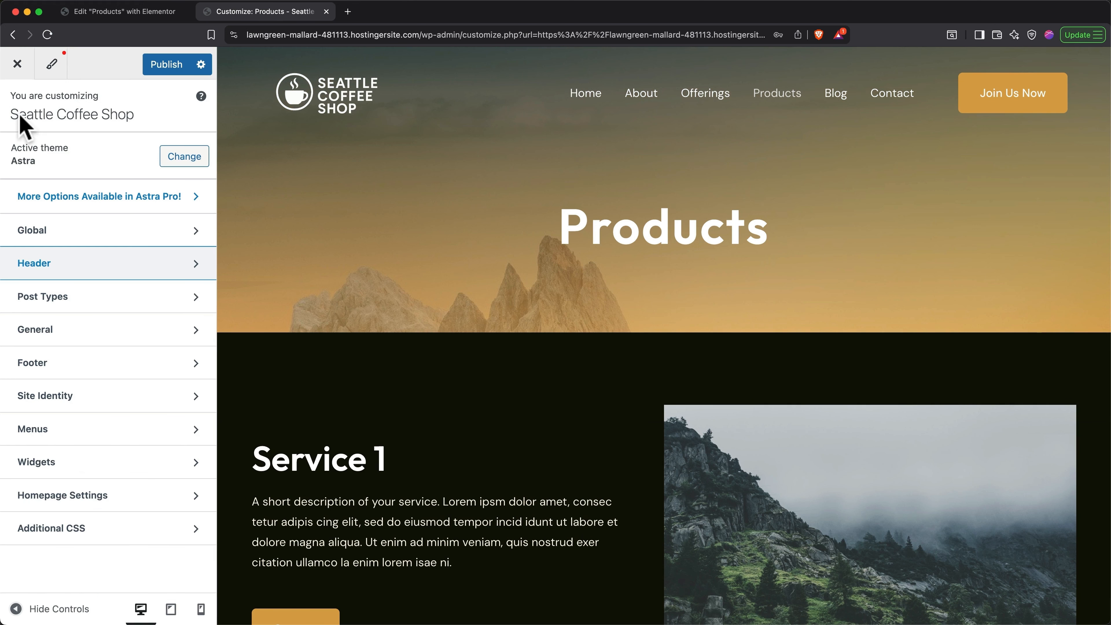
{"action": "left_click", "coordinate": [105, 363]}
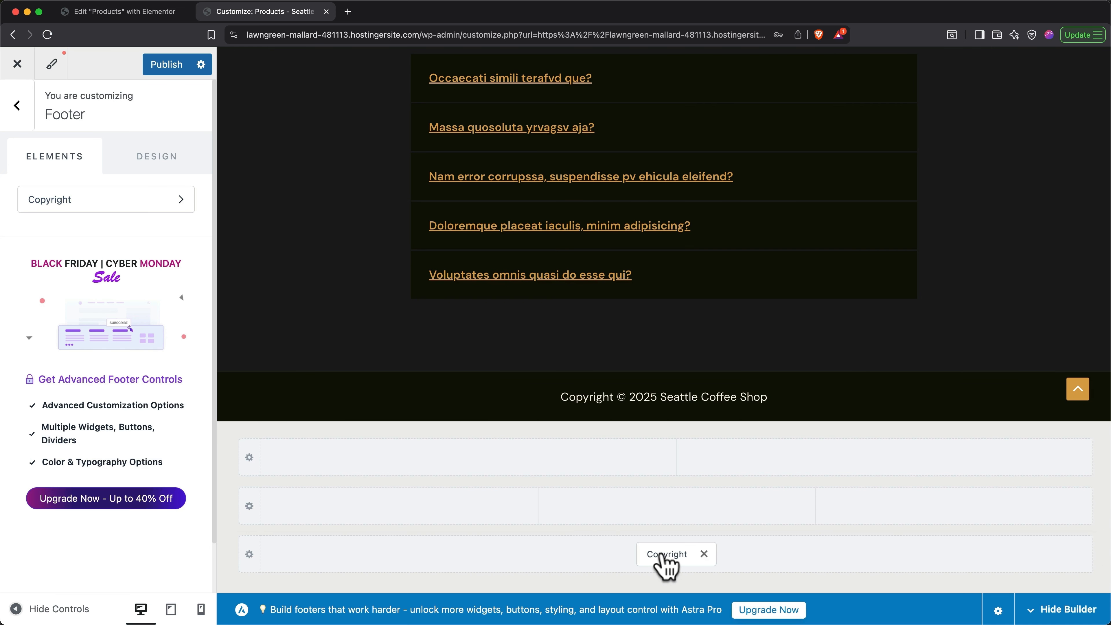
{"action": "left_click", "coordinate": [677, 505]}
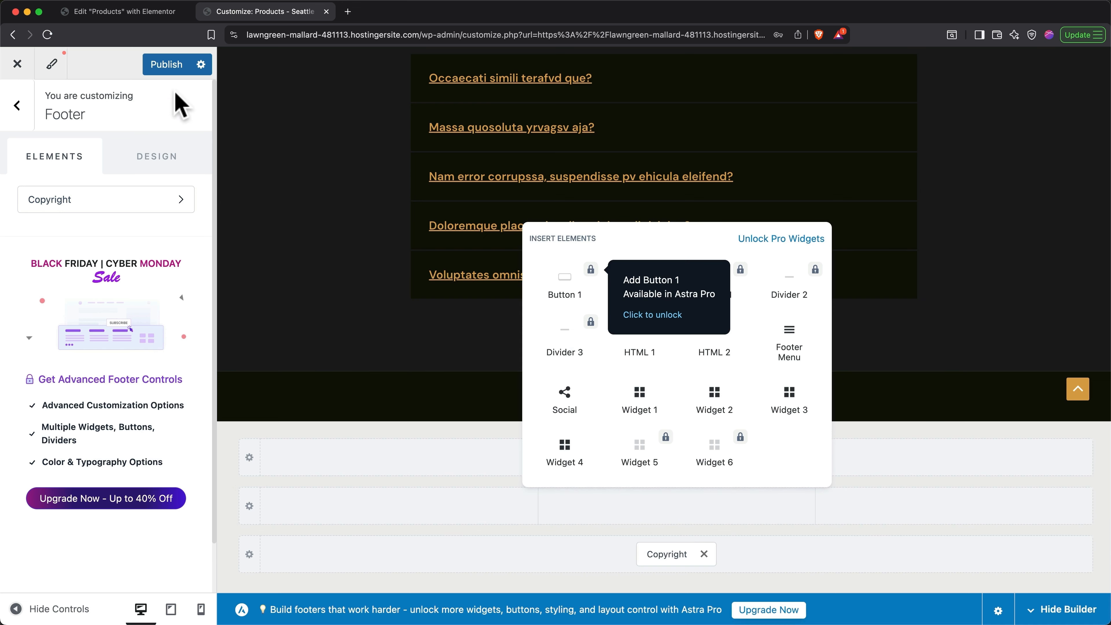
{"action": "left_click", "coordinate": [167, 65]}
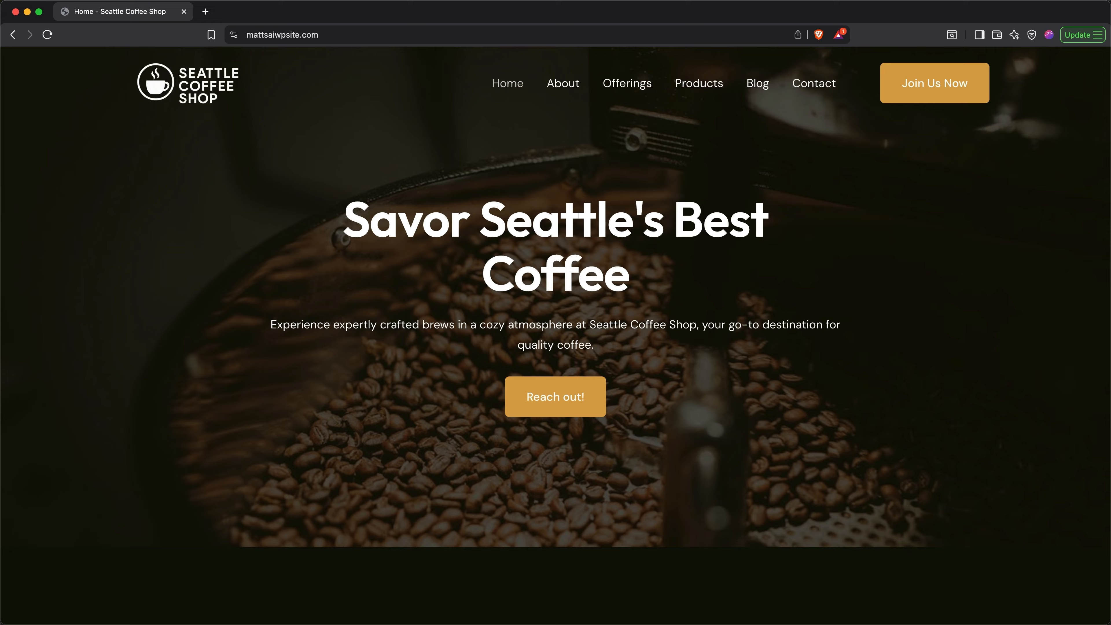
Step: Scroll through the live home page to review the new logo, Products link and espresso card
{"action": "scroll", "coordinate": [555, 332], "scroll_direction": "down", "scroll_amount": 5}
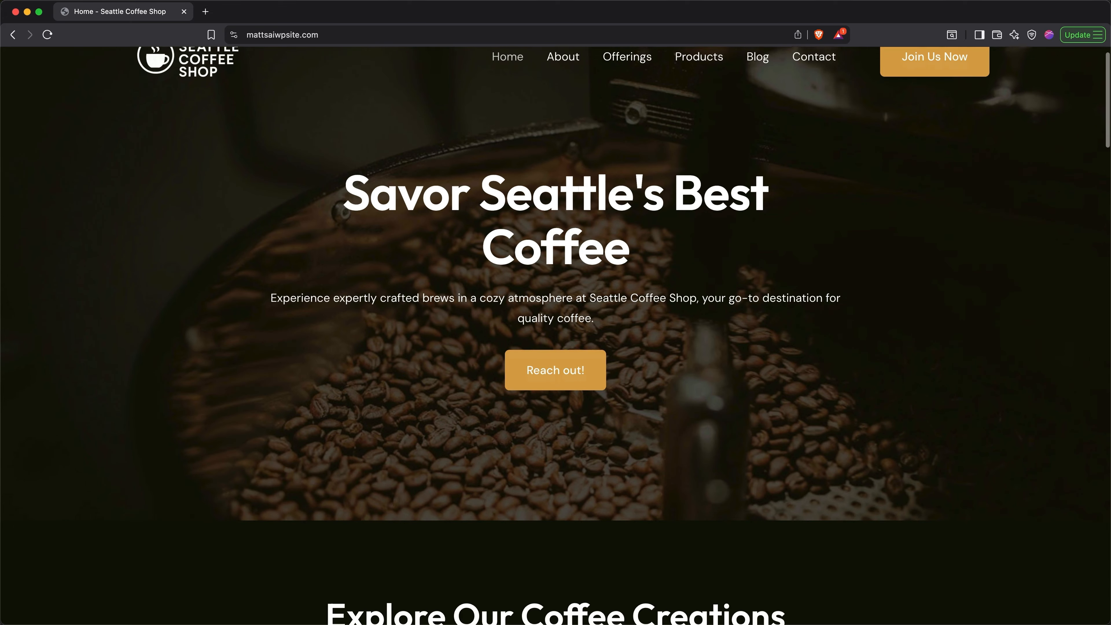
{"action": "scroll", "coordinate": [555, 332], "scroll_direction": "down", "scroll_amount": 5}
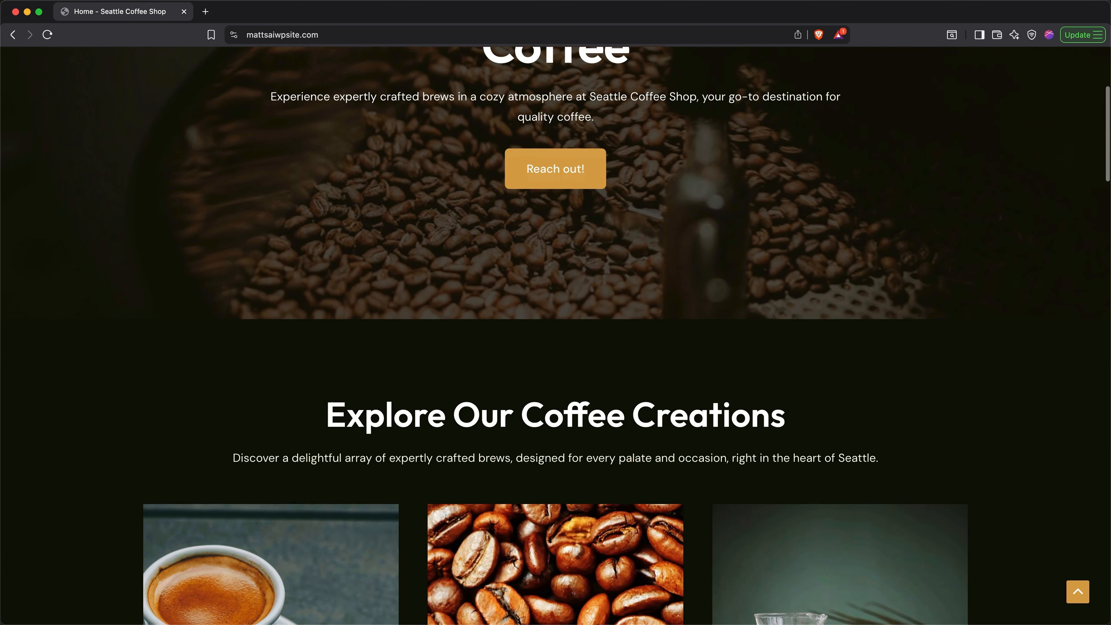
{"action": "scroll", "coordinate": [556, 333], "scroll_direction": "down", "scroll_amount": 5}
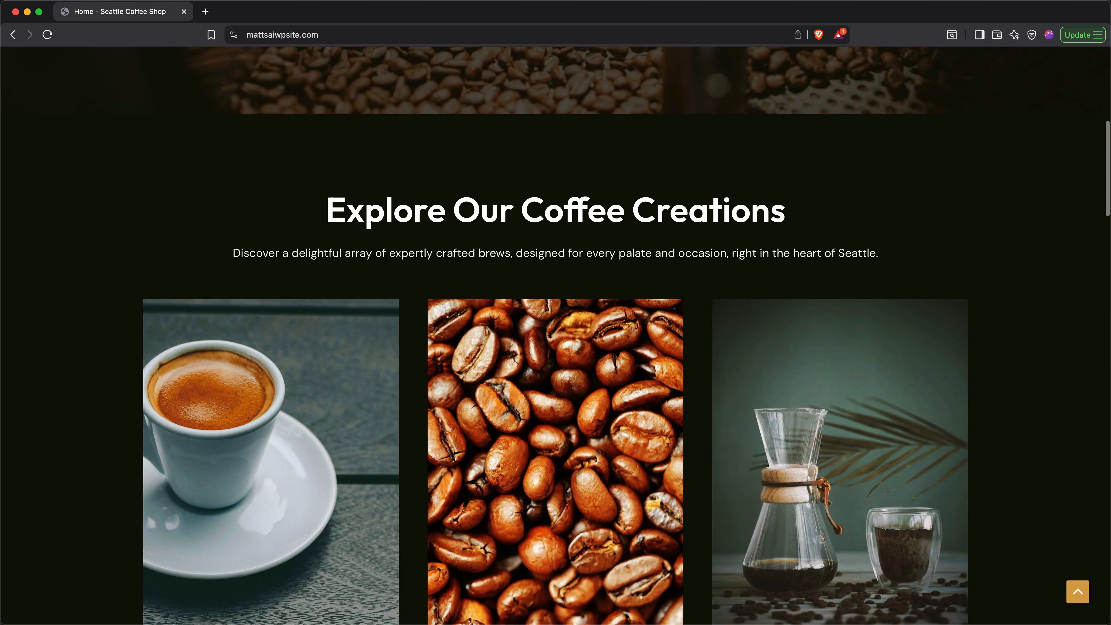
{"action": "scroll", "coordinate": [555, 333], "scroll_direction": "down", "scroll_amount": 4}
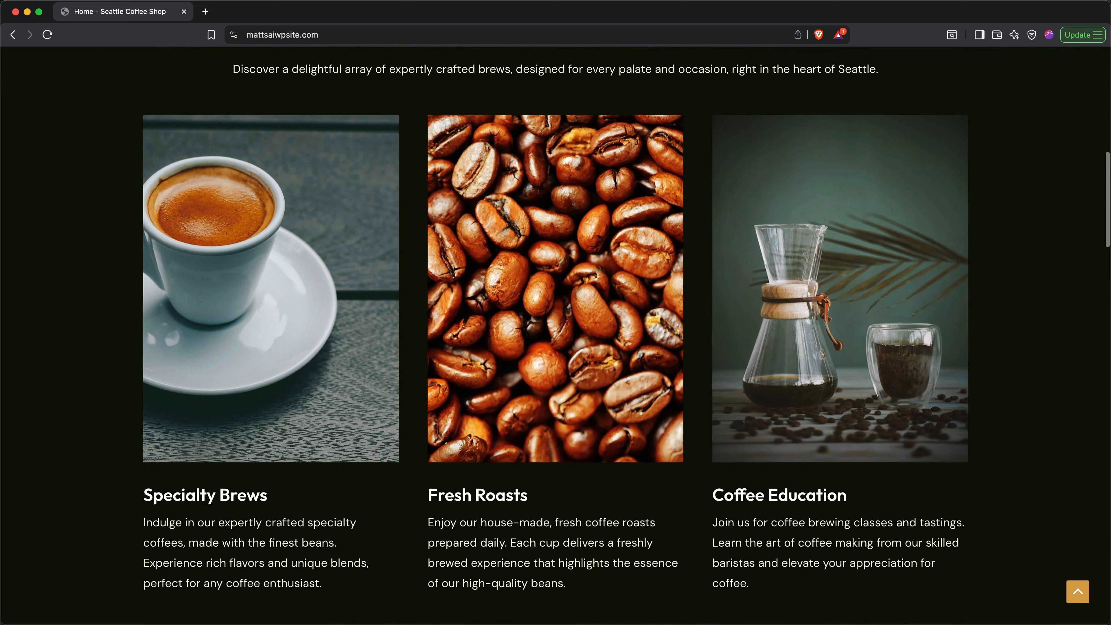
{"action": "scroll", "coordinate": [555, 332], "scroll_direction": "down", "scroll_amount": 5}
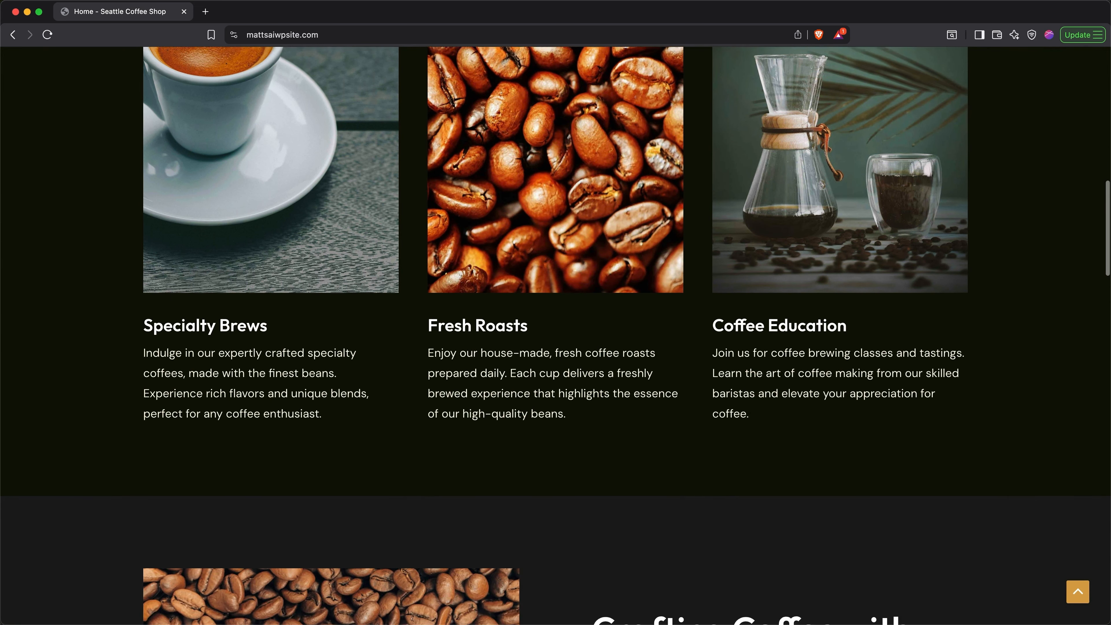
{"action": "scroll", "coordinate": [556, 333], "scroll_direction": "down", "scroll_amount": 5}
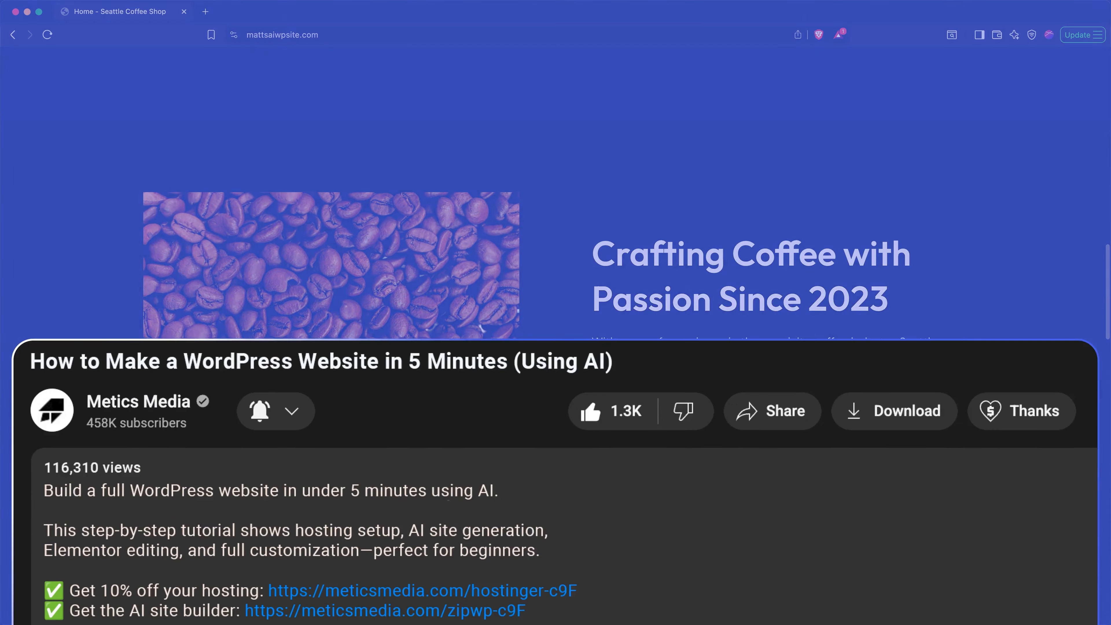
{"action": "scroll", "coordinate": [555, 333], "scroll_direction": "down", "scroll_amount": 1}
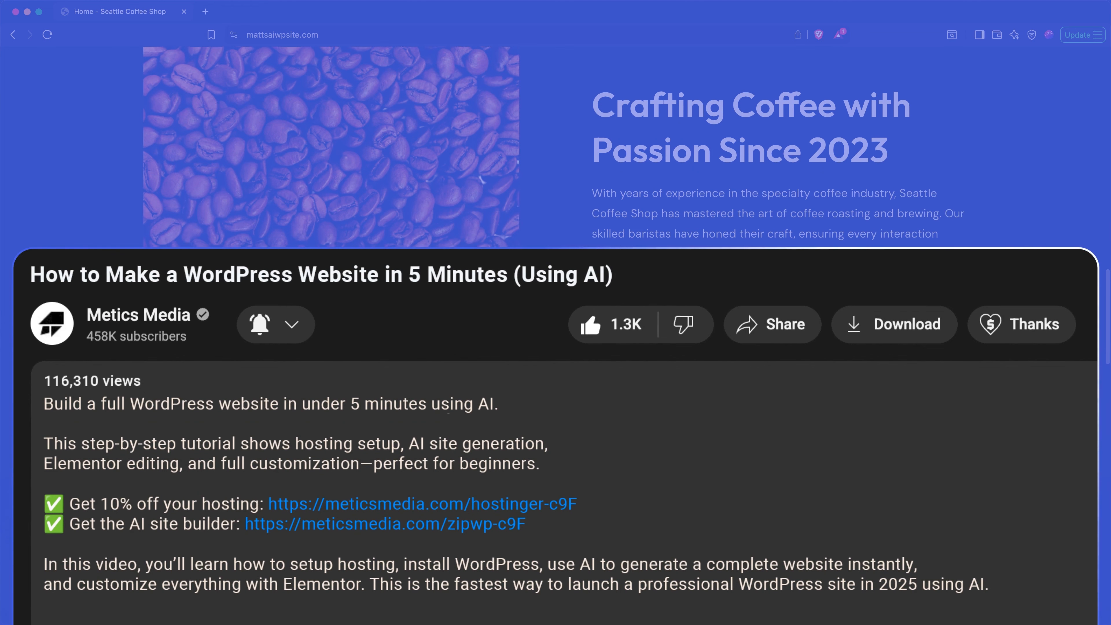
{"action": "scroll", "coordinate": [555, 332], "scroll_direction": "down", "scroll_amount": 5}
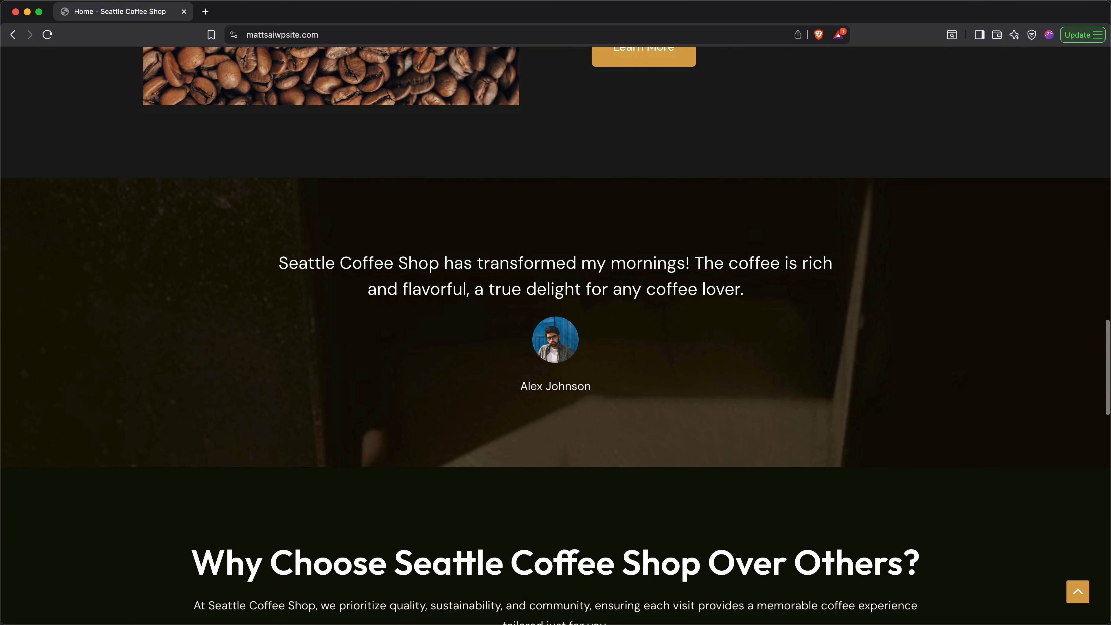
{"action": "scroll", "coordinate": [555, 333], "scroll_direction": "down", "scroll_amount": 3}
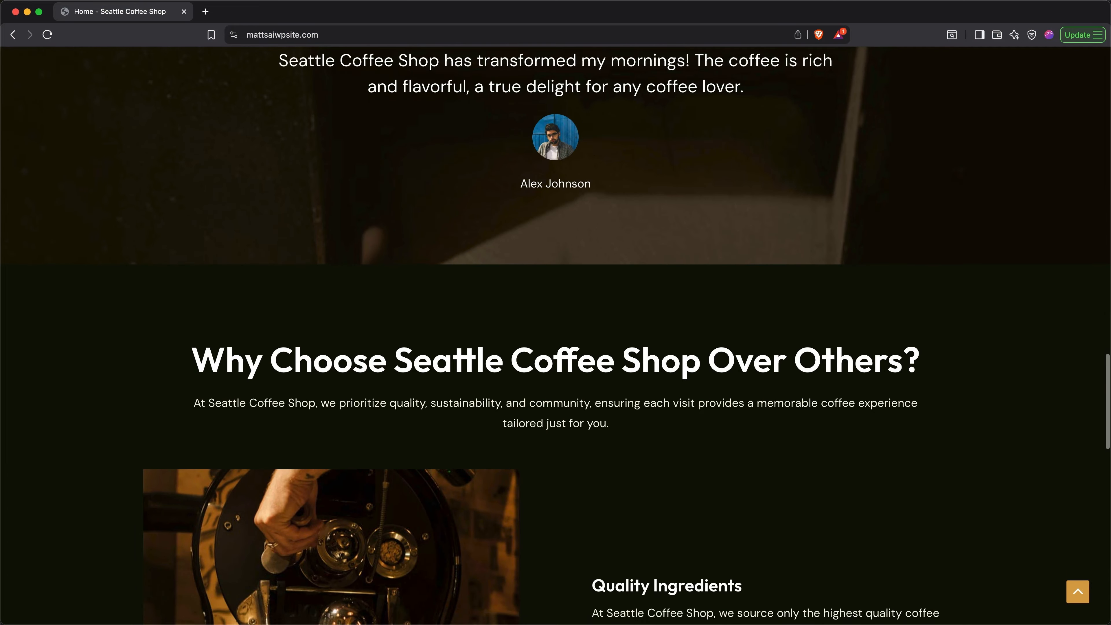